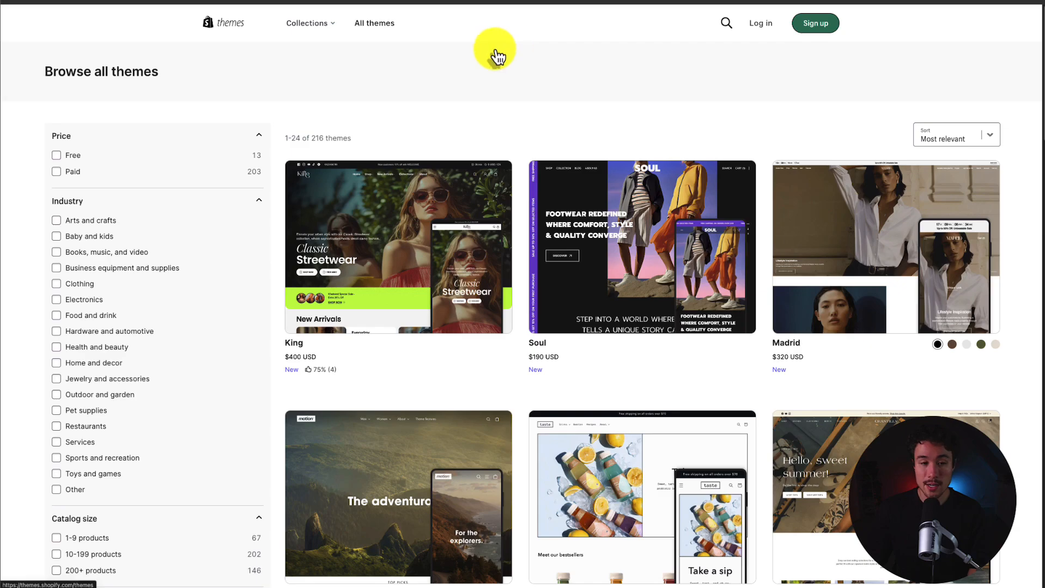
Filter the theme store to free themes and add the Craft theme to the store
{"action": "left_click", "coordinate": [72, 156]}
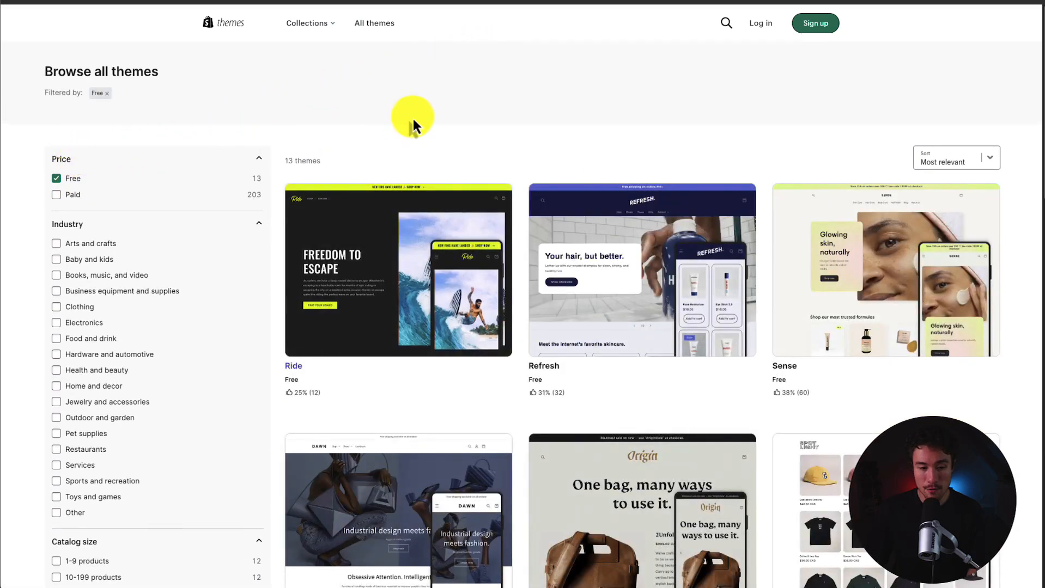
{"action": "scroll", "coordinate": [455, 114], "scroll_direction": "down", "scroll_amount": 6}
{"action": "scroll", "coordinate": [455, 116], "scroll_direction": "down", "scroll_amount": 3}
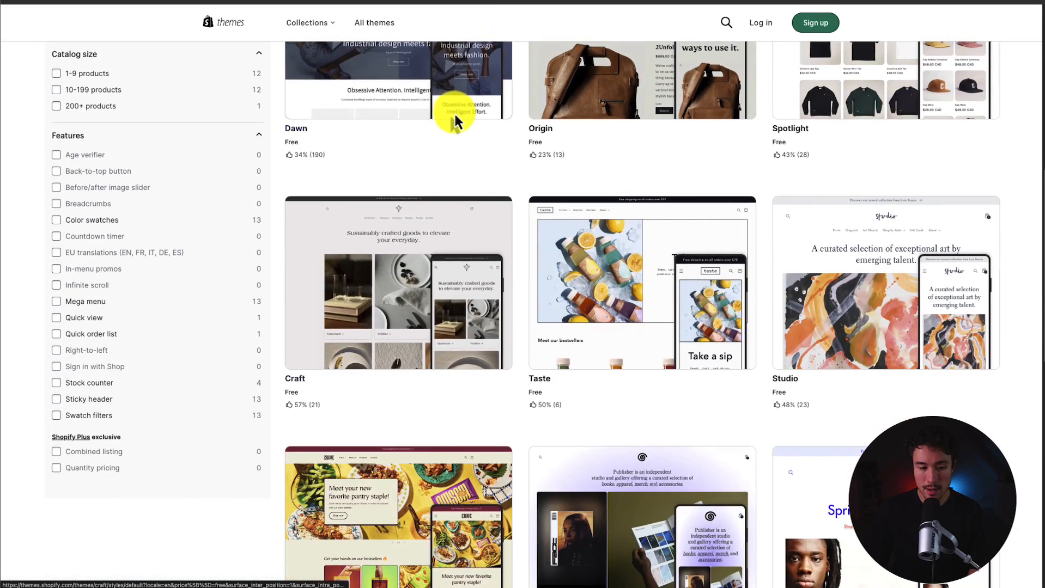
{"action": "left_click", "coordinate": [361, 315]}
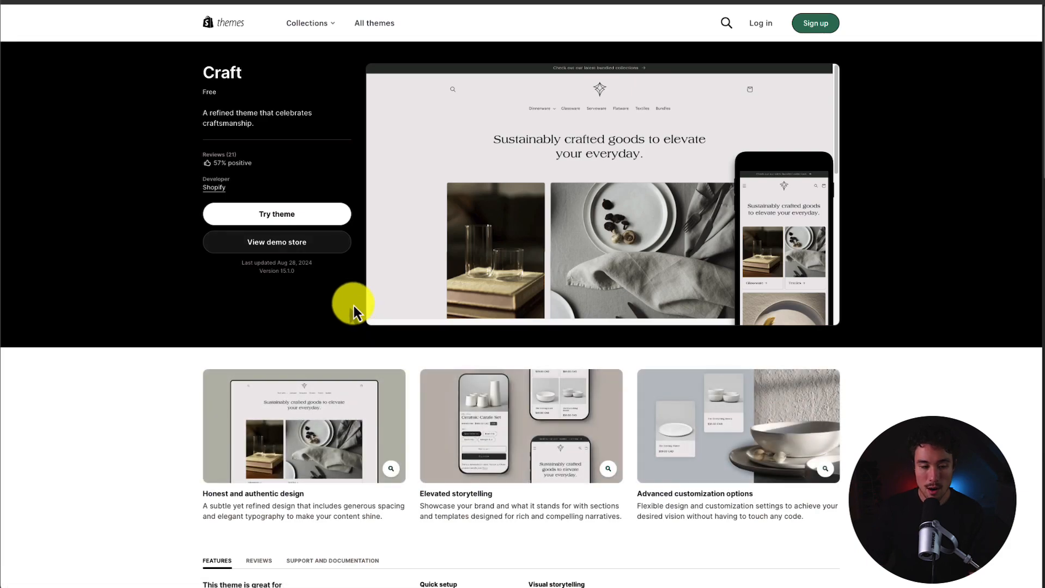
{"action": "left_click", "coordinate": [204, 207]}
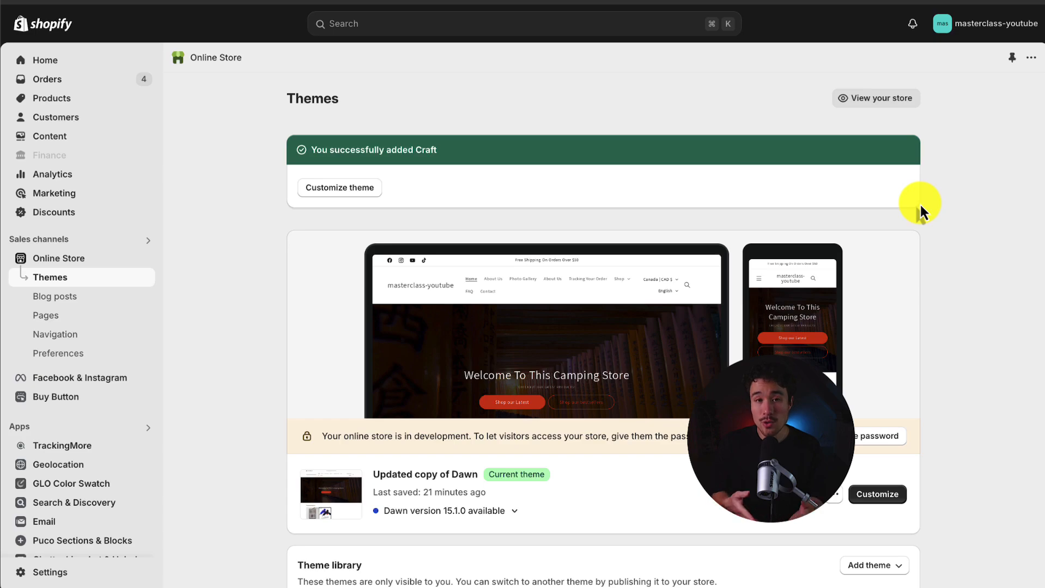
Publish Craft from the theme library as the store's current theme
{"action": "scroll", "coordinate": [920, 205], "scroll_direction": "down", "scroll_amount": 1}
{"action": "scroll", "coordinate": [920, 205], "scroll_direction": "down", "scroll_amount": 4}
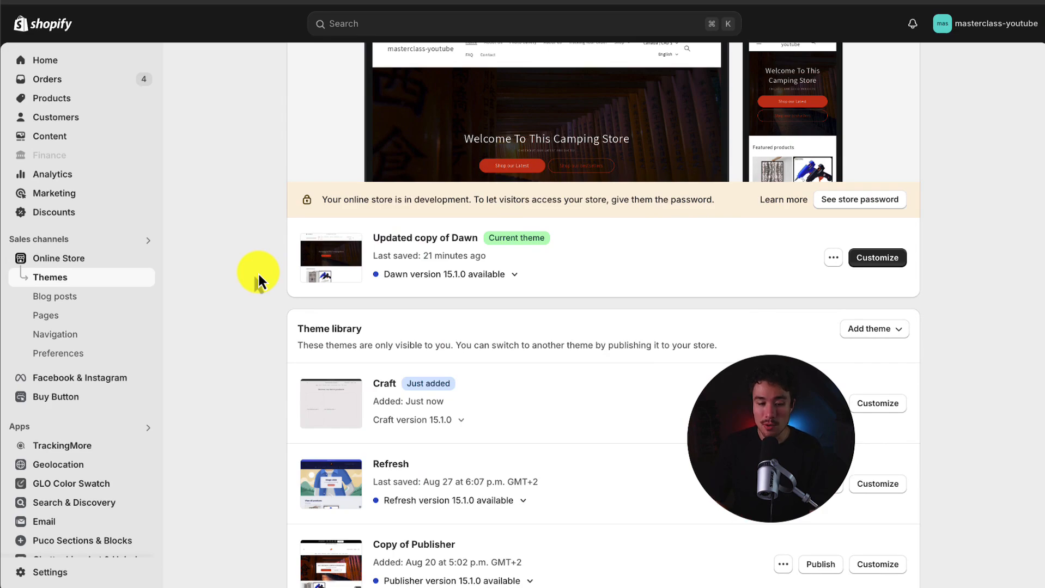
{"action": "scroll", "coordinate": [258, 272], "scroll_direction": "down", "scroll_amount": 1}
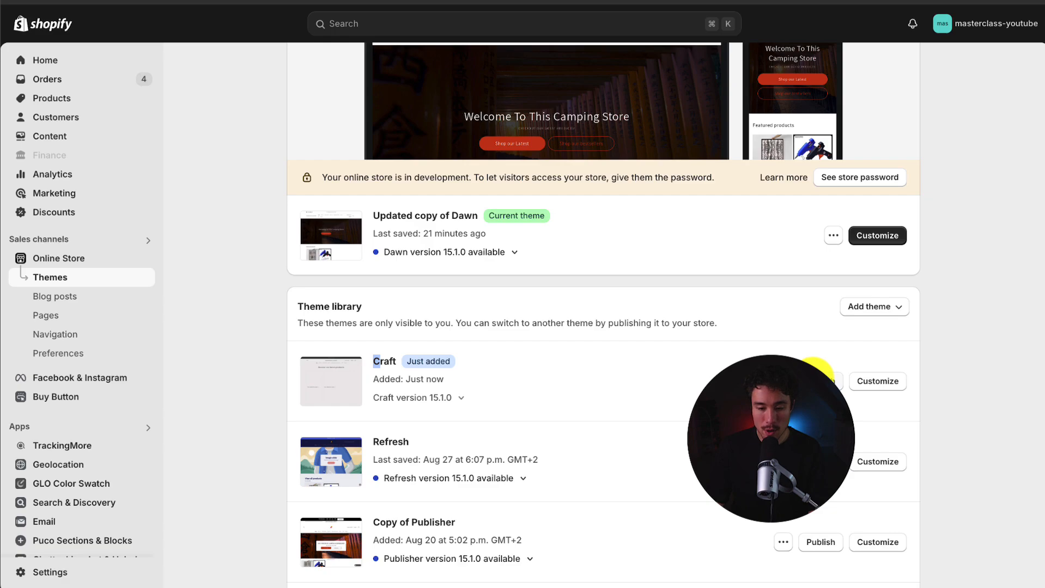
{"action": "left_click", "coordinate": [819, 376]}
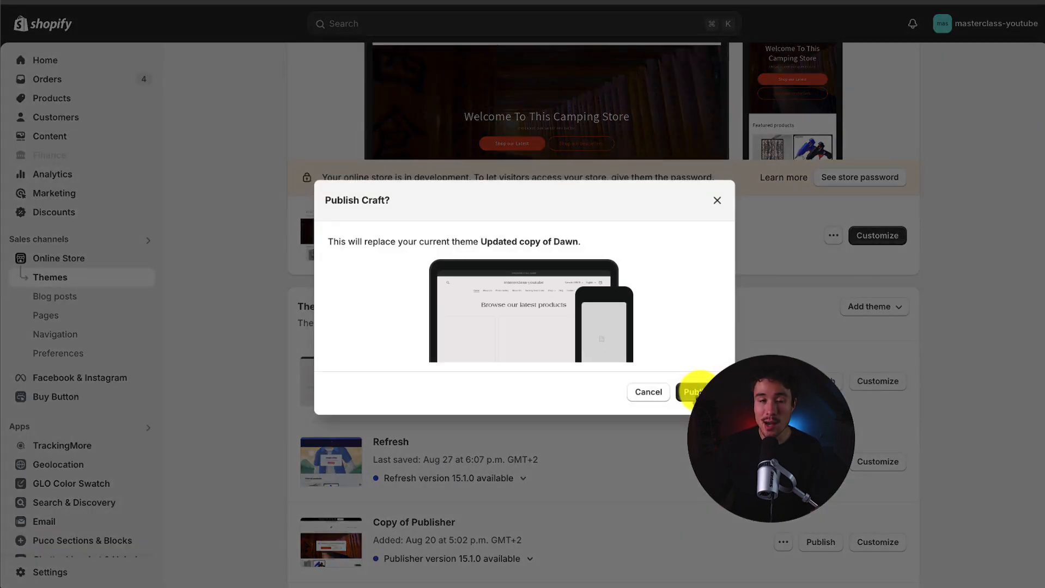
{"action": "left_click", "coordinate": [694, 392]}
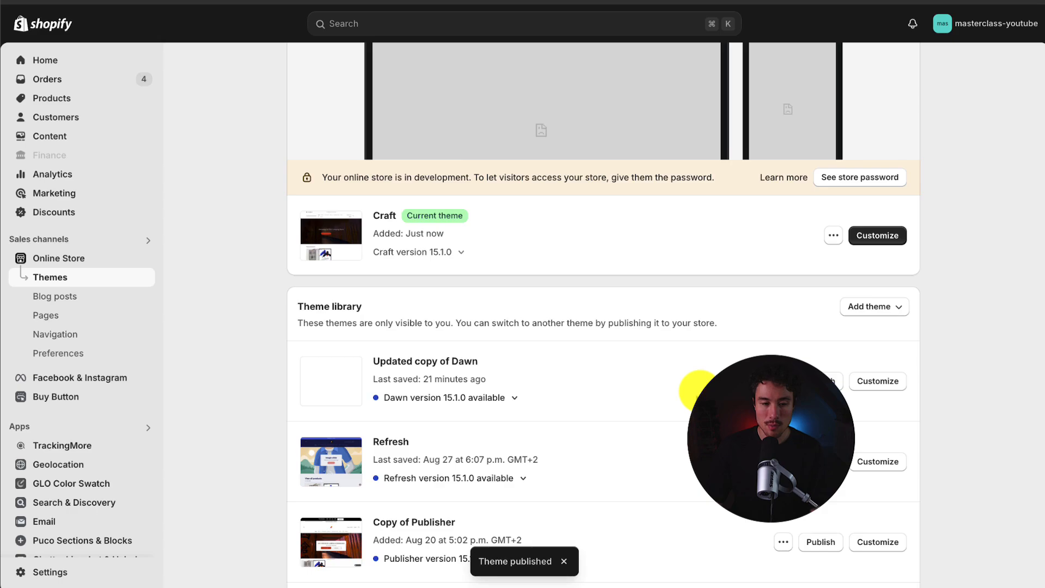
Open the published Craft theme for customization and look over its home page
{"action": "scroll", "coordinate": [699, 391], "scroll_direction": "up", "scroll_amount": 3}
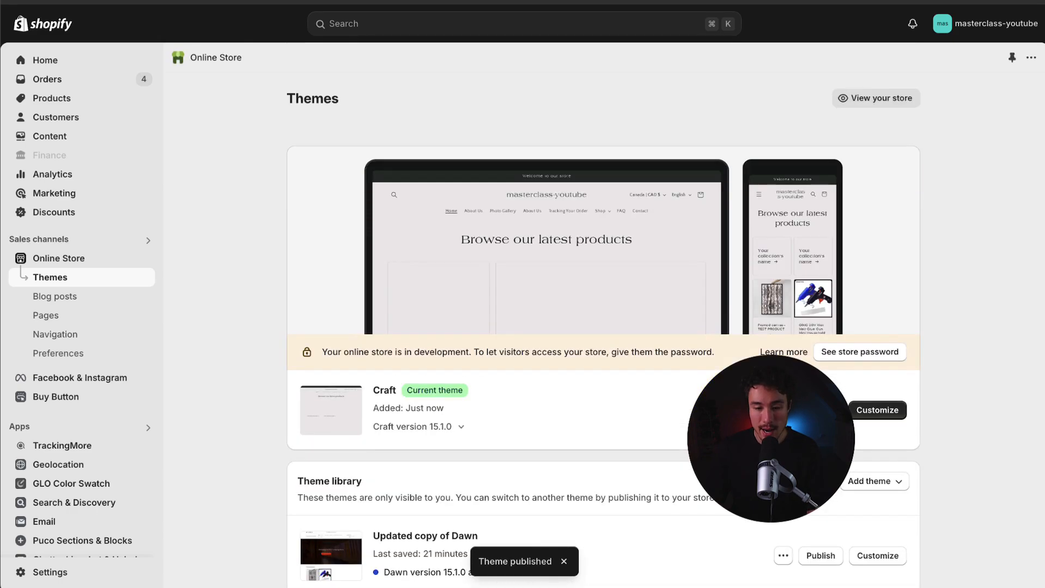
{"action": "left_click", "coordinate": [880, 413]}
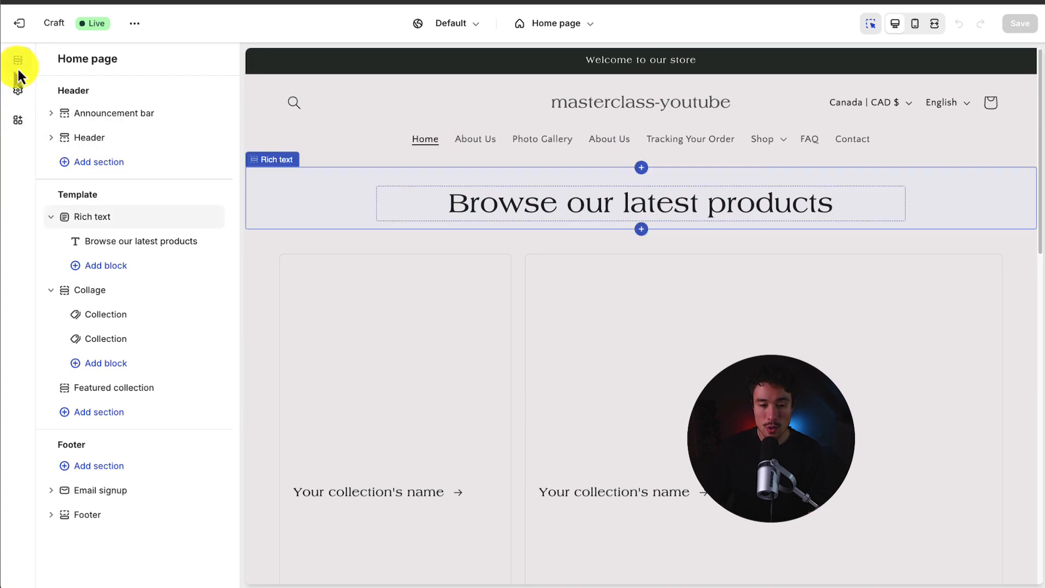
{"action": "scroll", "coordinate": [360, 218], "scroll_direction": "down", "scroll_amount": 5}
{"action": "scroll", "coordinate": [359, 218], "scroll_direction": "up", "scroll_amount": 5}
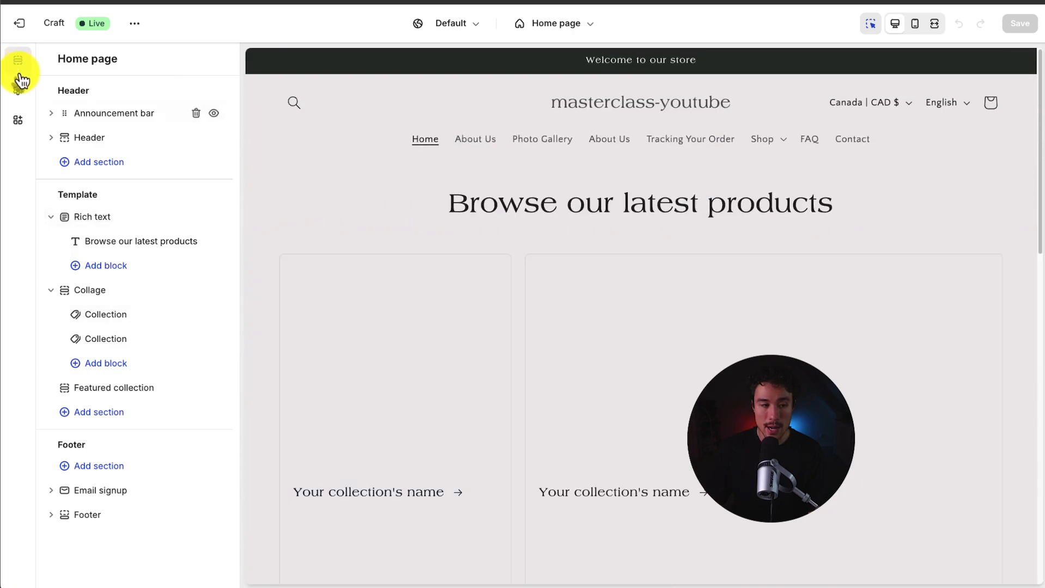
Open the theme settings and examine the available categories and the Layout options
{"action": "left_click", "coordinate": [21, 82]}
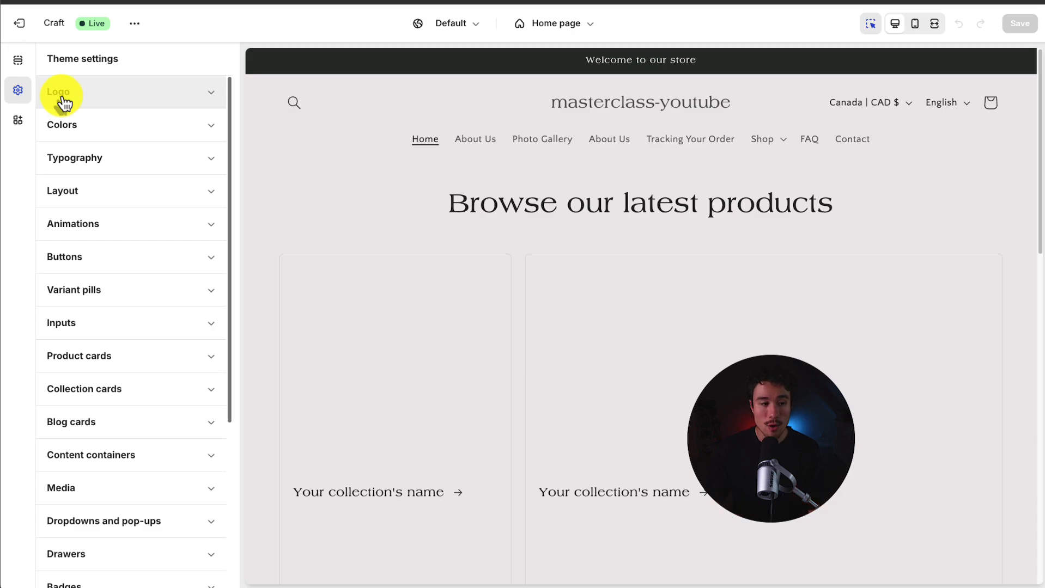
{"action": "left_click", "coordinate": [114, 188]}
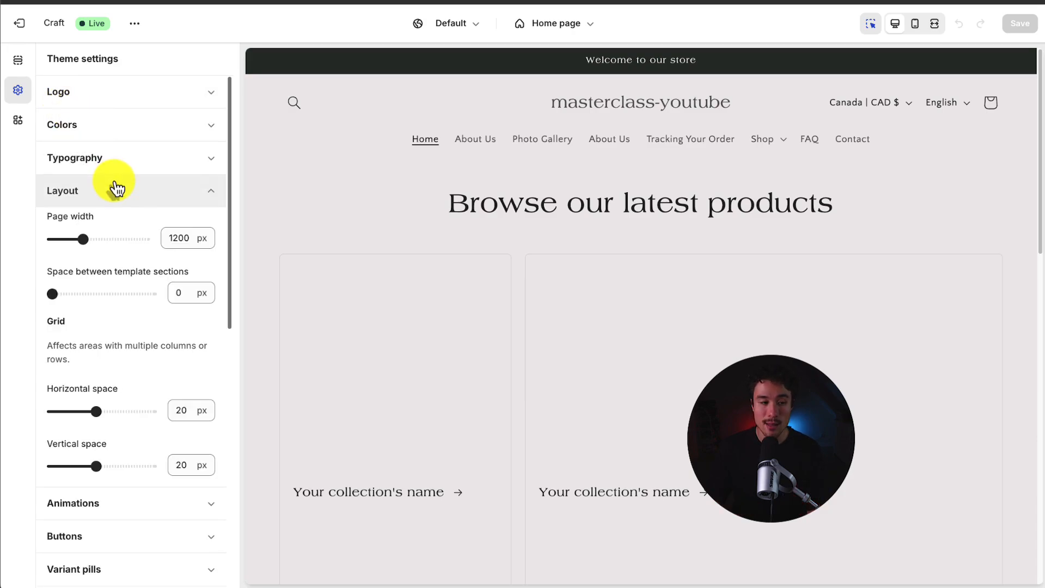
{"action": "left_click", "coordinate": [116, 187]}
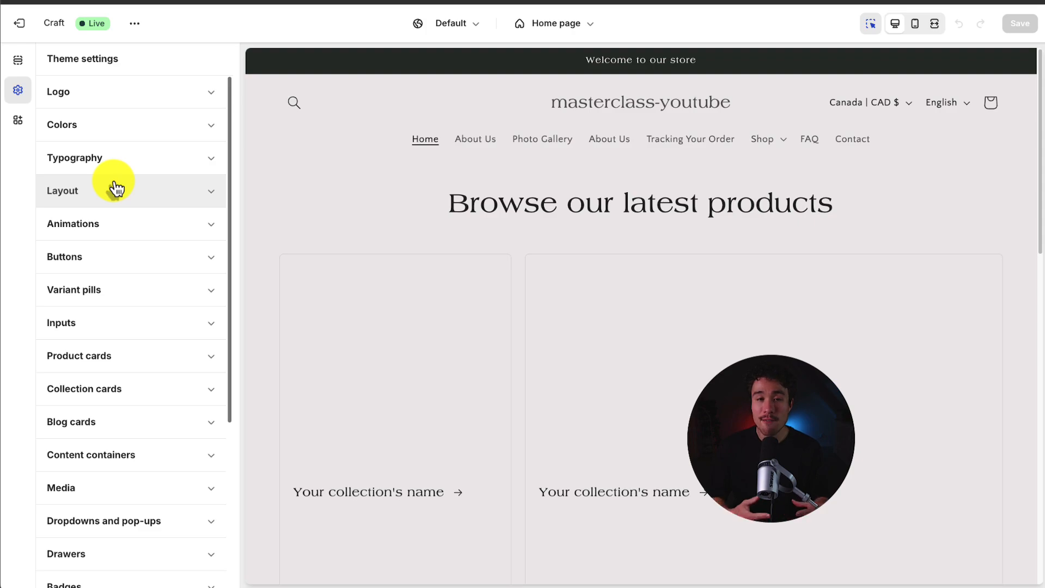
{"action": "left_click", "coordinate": [20, 118]}
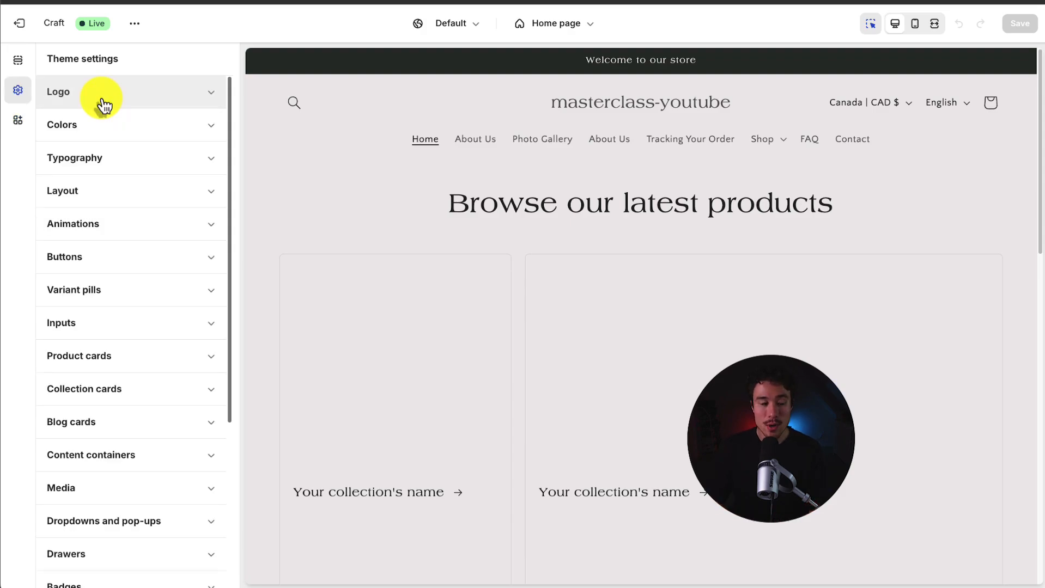
{"action": "scroll", "coordinate": [103, 106], "scroll_direction": "down", "scroll_amount": 5}
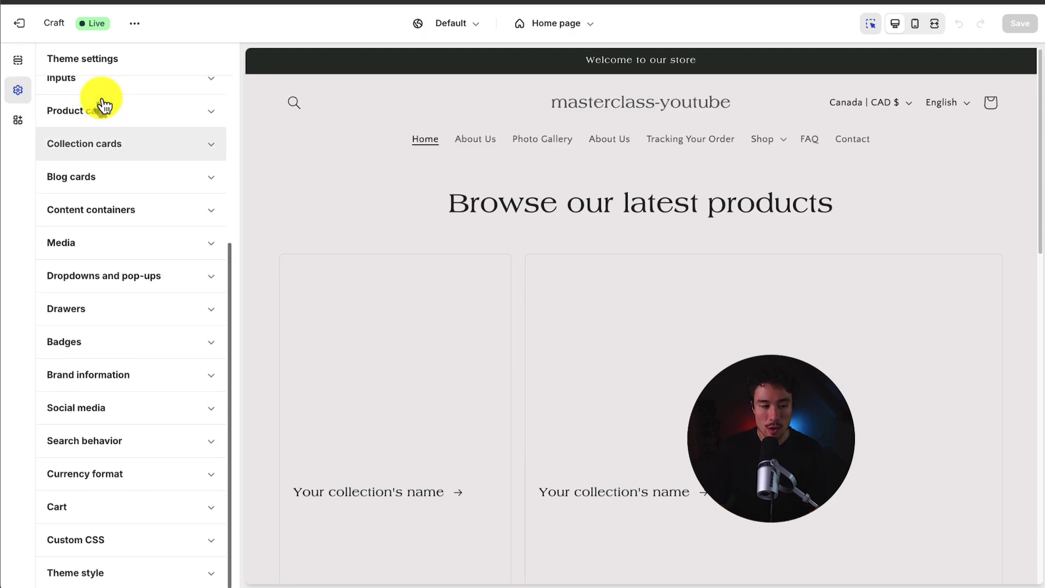
{"action": "scroll", "coordinate": [105, 218], "scroll_direction": "up", "scroll_amount": 5}
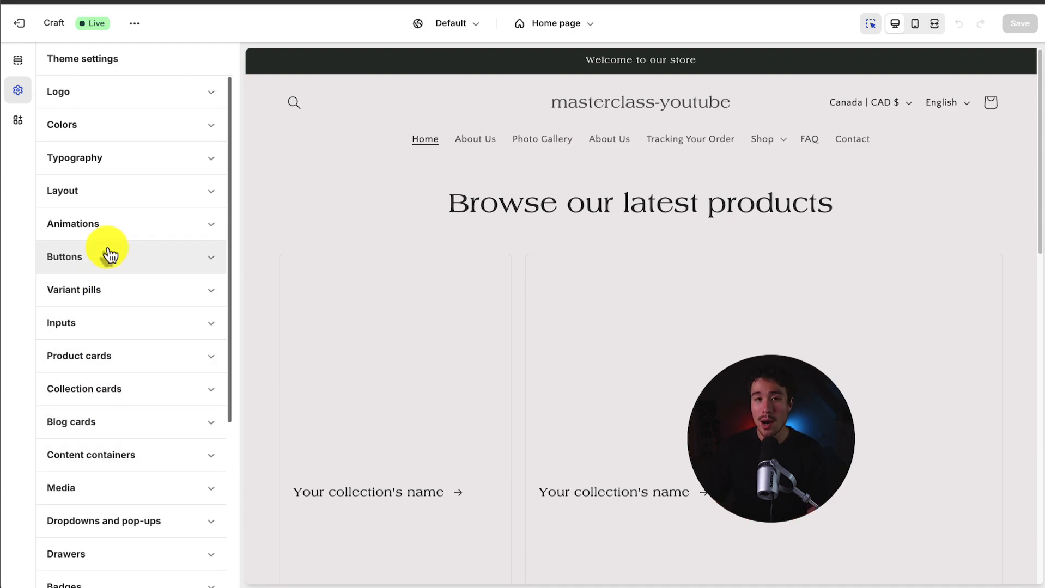
Examine the Inputs and Social media options among the theme settings
{"action": "left_click", "coordinate": [108, 326]}
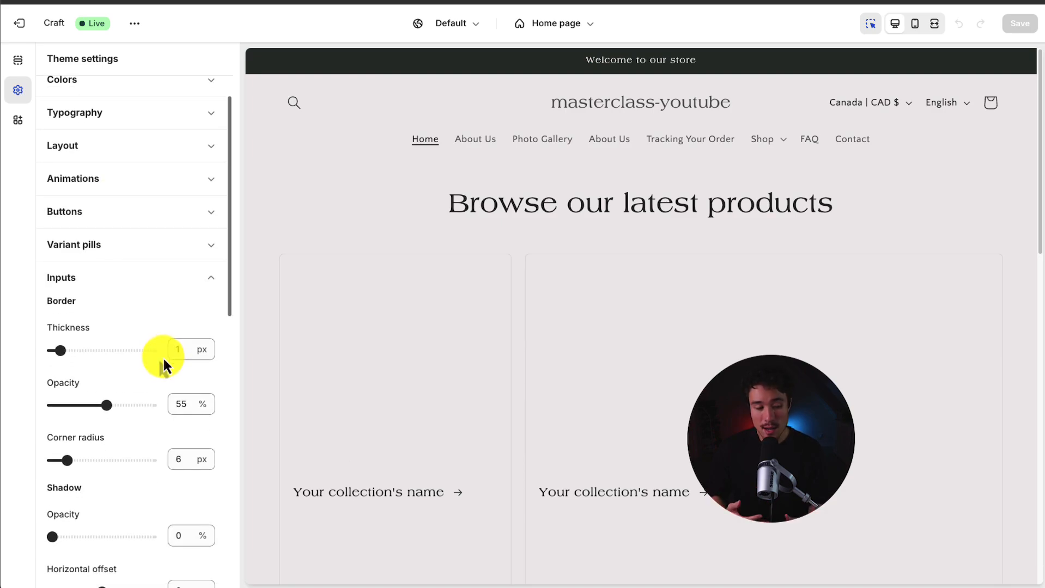
{"action": "left_click", "coordinate": [210, 278]}
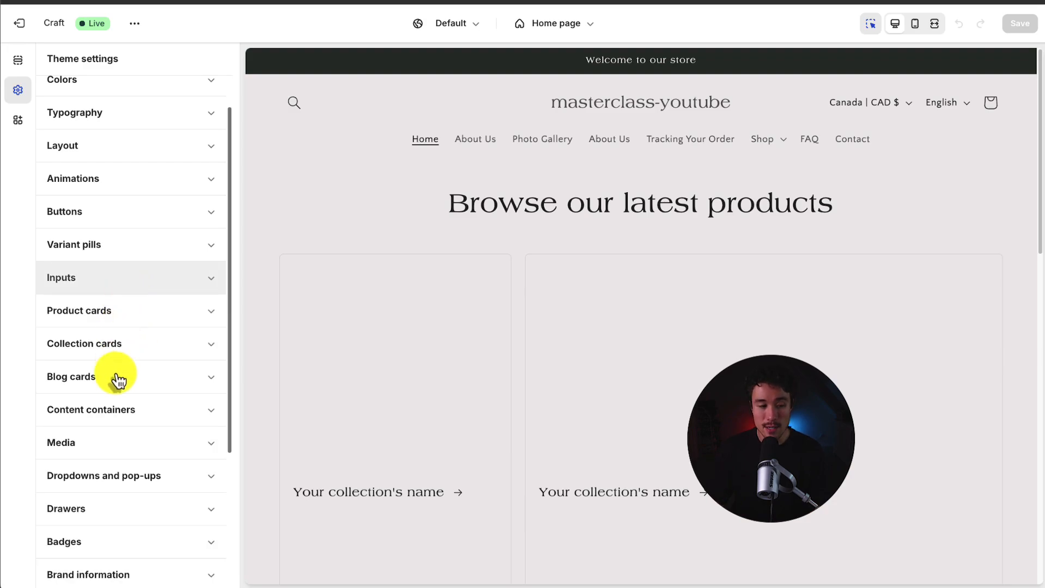
{"action": "scroll", "coordinate": [109, 436], "scroll_direction": "down", "scroll_amount": 2}
{"action": "scroll", "coordinate": [106, 436], "scroll_direction": "down", "scroll_amount": 2}
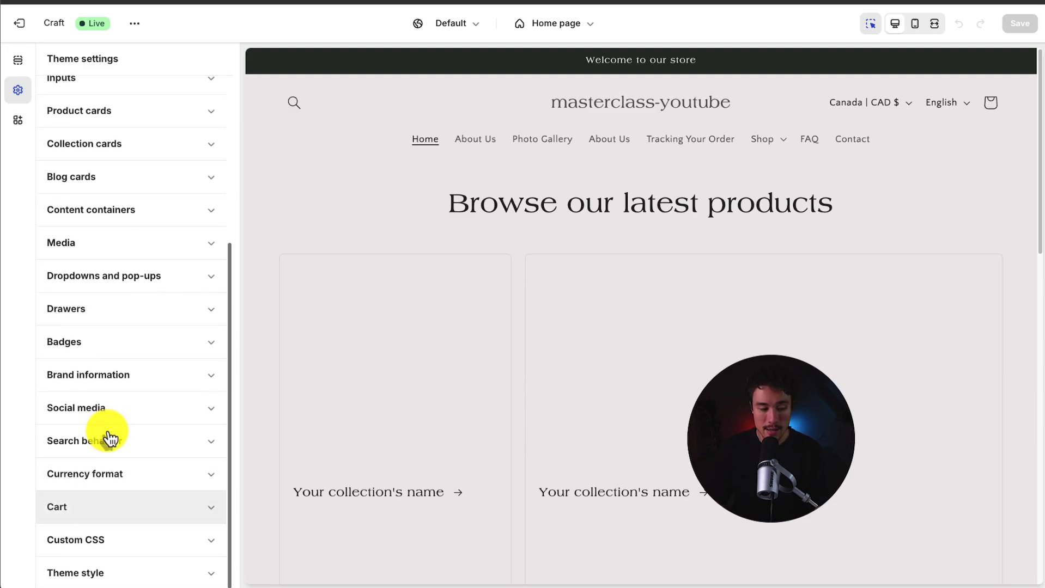
{"action": "left_click", "coordinate": [97, 406]}
{"action": "scroll", "coordinate": [90, 349], "scroll_direction": "down", "scroll_amount": 2}
{"action": "left_click", "coordinate": [87, 284]}
{"action": "scroll", "coordinate": [90, 294], "scroll_direction": "up", "scroll_amount": 10}
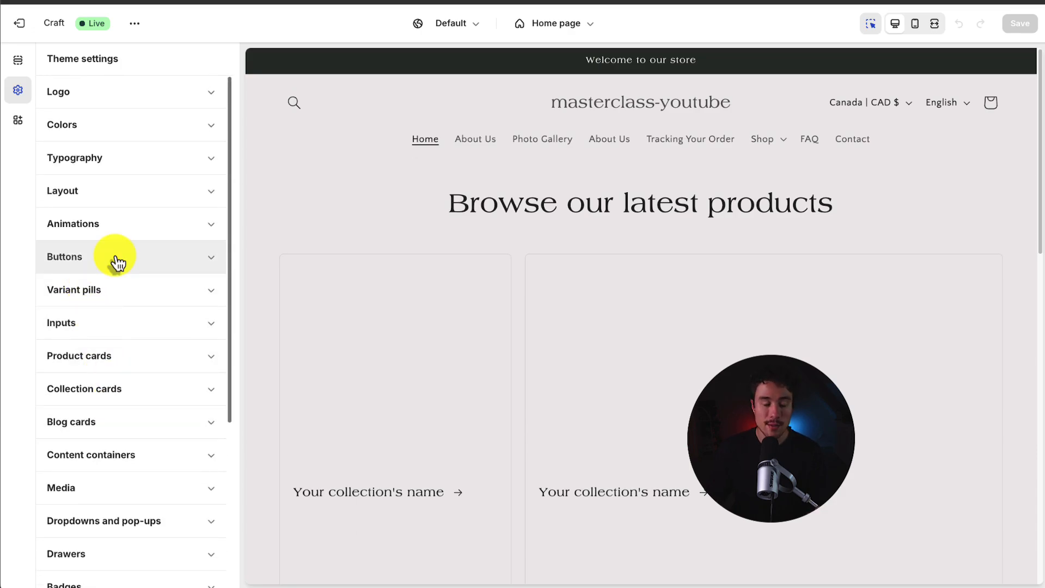
Set the theme logo to the Ecom_masterclass_logo PNG image and its desktop width to 60 px
{"action": "left_click", "coordinate": [117, 92]}
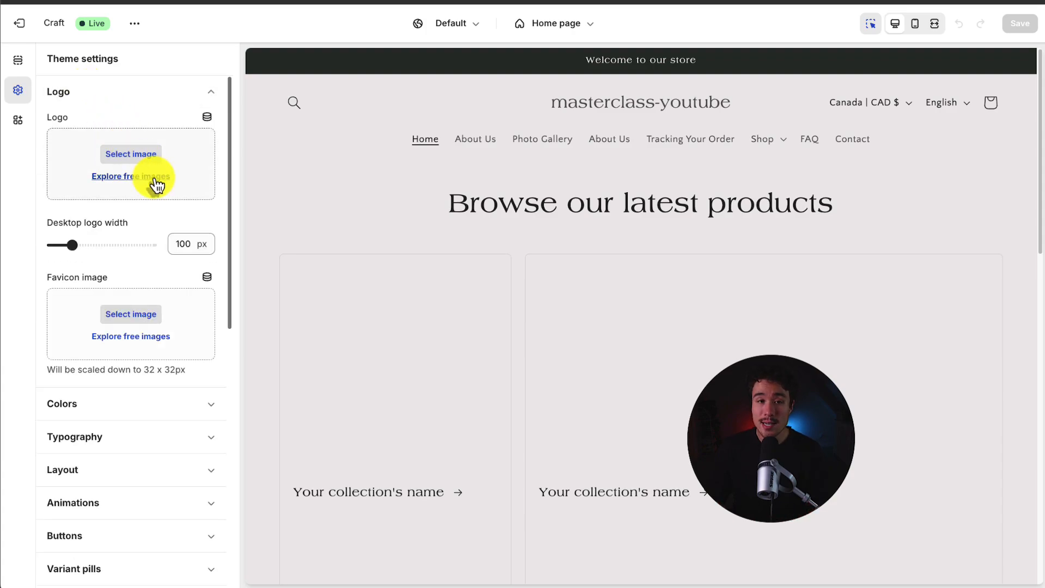
{"action": "left_click", "coordinate": [89, 101]}
{"action": "left_click", "coordinate": [88, 103]}
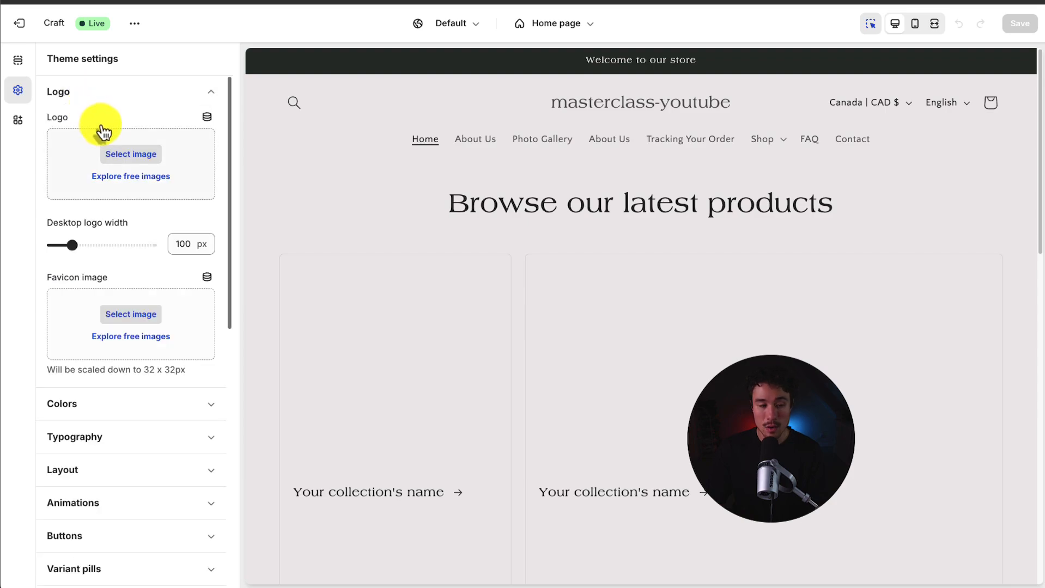
{"action": "left_click", "coordinate": [123, 162]}
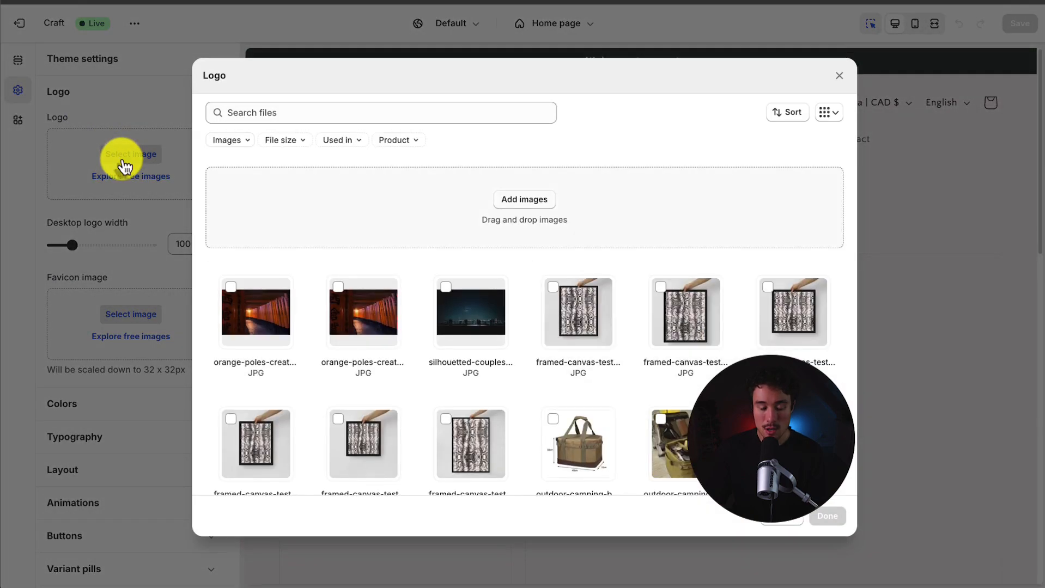
{"action": "scroll", "coordinate": [196, 257], "scroll_direction": "down", "scroll_amount": 5}
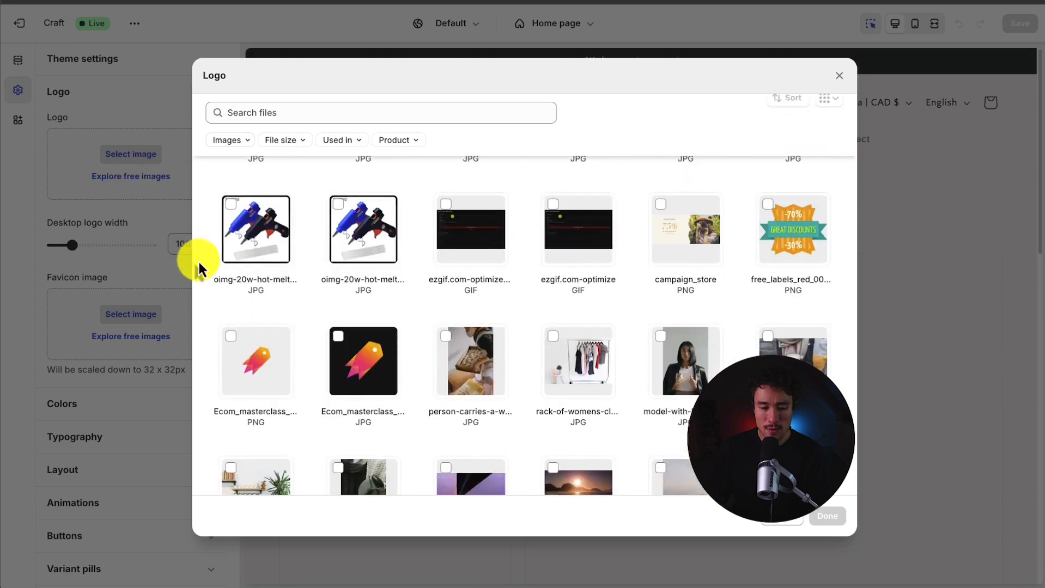
{"action": "left_click", "coordinate": [263, 352]}
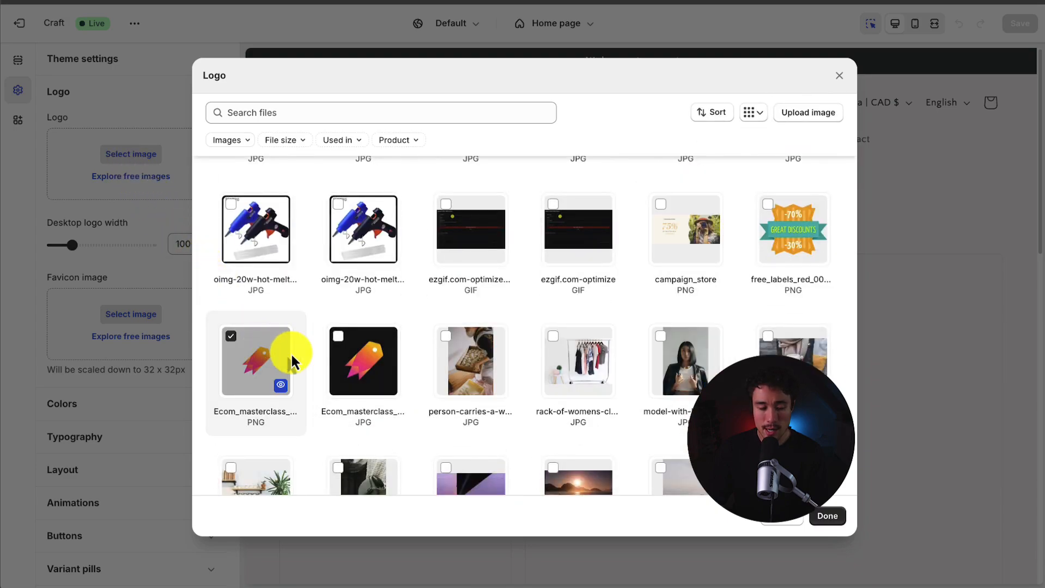
{"action": "left_click", "coordinate": [837, 521]}
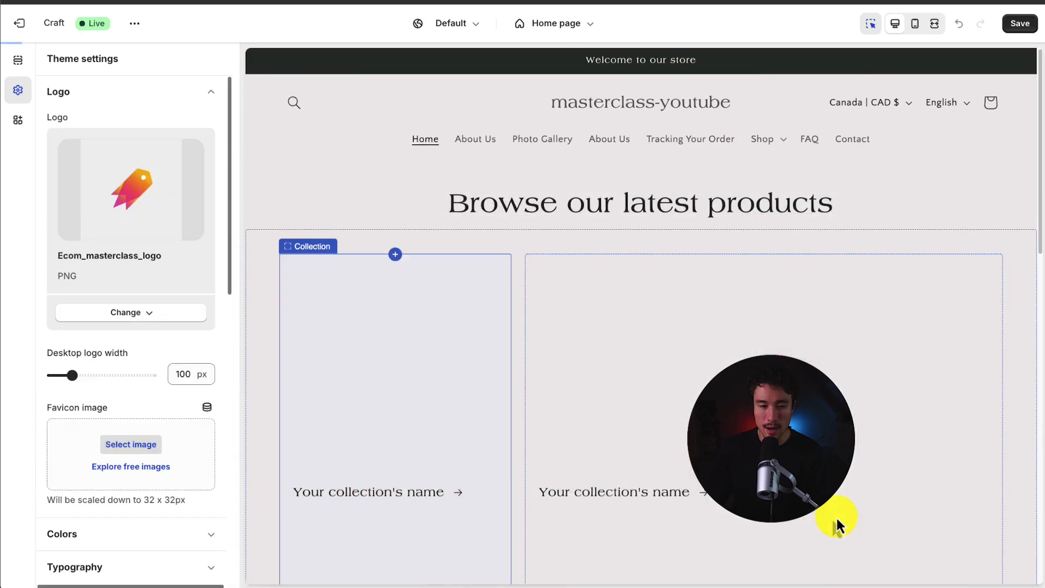
{"action": "left_click_drag", "start_coordinate": [76, 249], "coordinate": [56, 245]}
{"action": "left_click", "coordinate": [180, 244]}
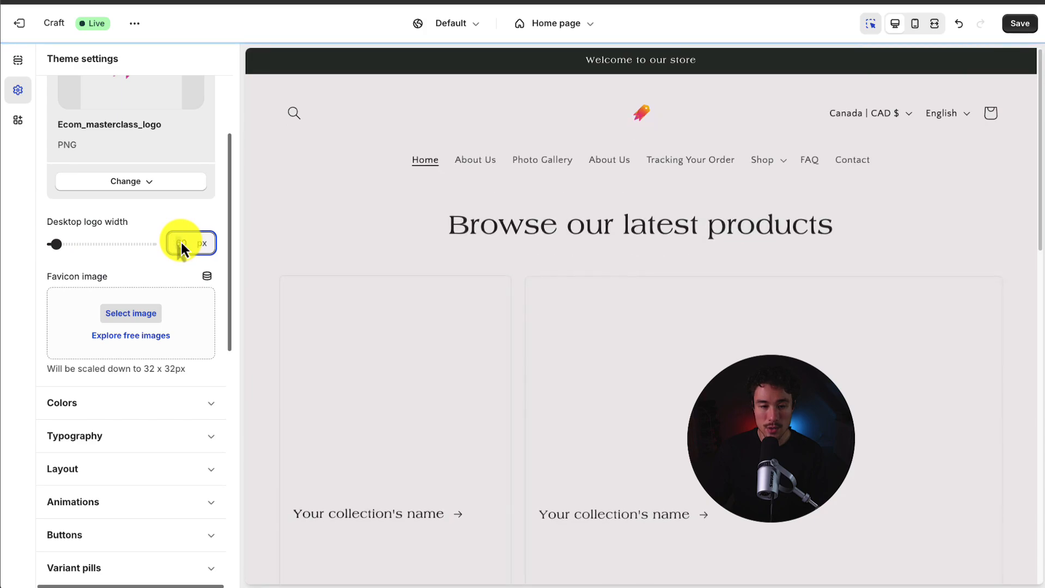
Set the favicon image to the Ecom_masterclass_logo PNG file
{"action": "left_click", "coordinate": [134, 298]}
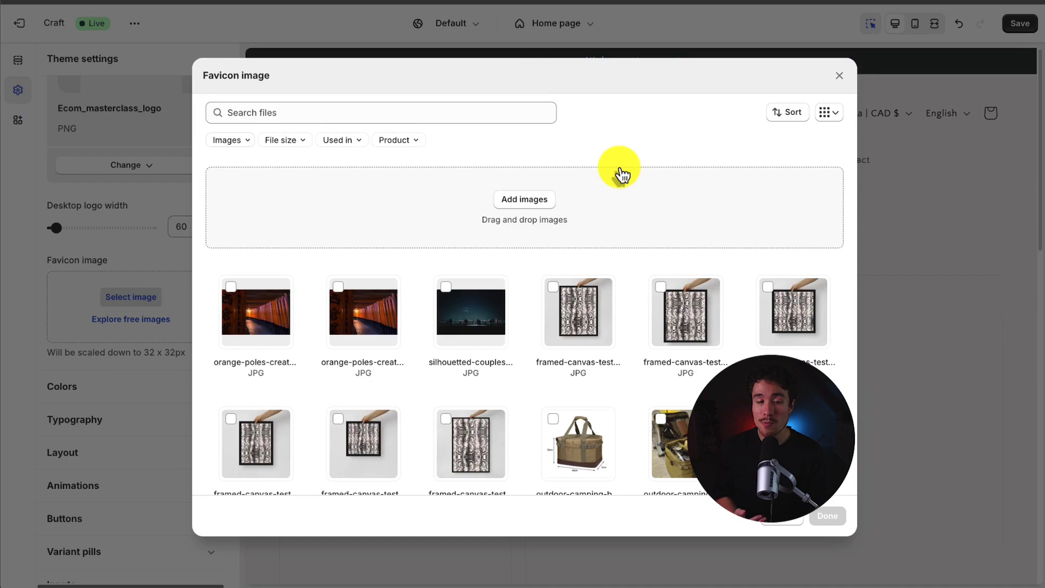
{"action": "scroll", "coordinate": [491, 354], "scroll_direction": "down", "scroll_amount": 5}
{"action": "left_click", "coordinate": [248, 414]}
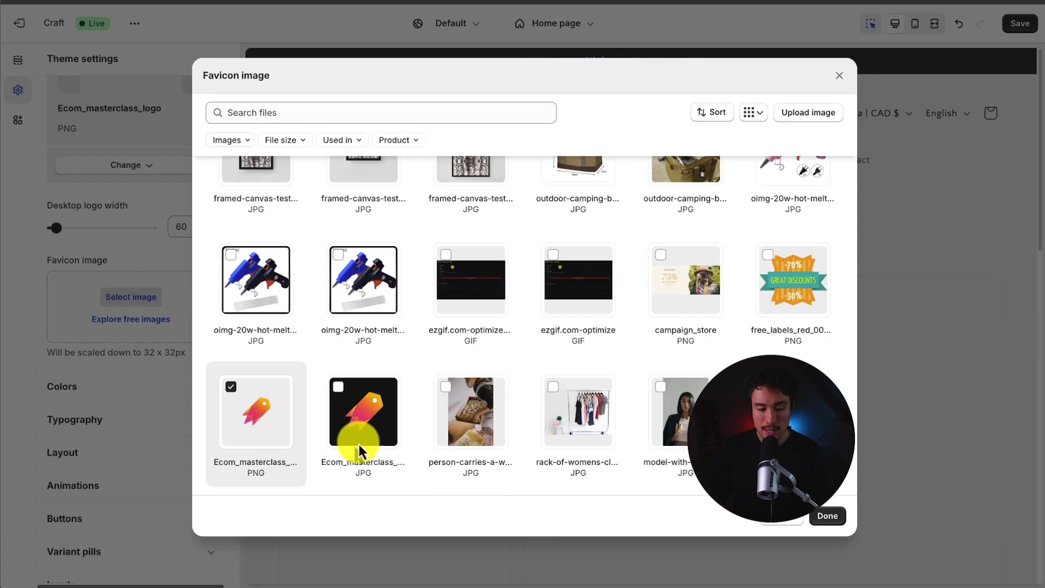
{"action": "left_click", "coordinate": [827, 516]}
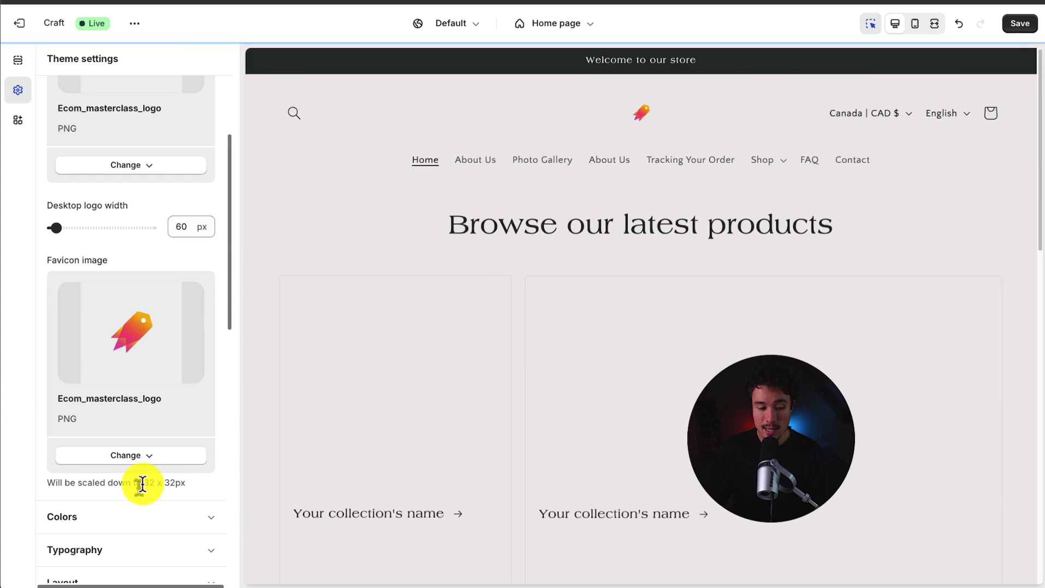
{"action": "left_click_drag", "start_coordinate": [143, 483], "coordinate": [191, 481]}
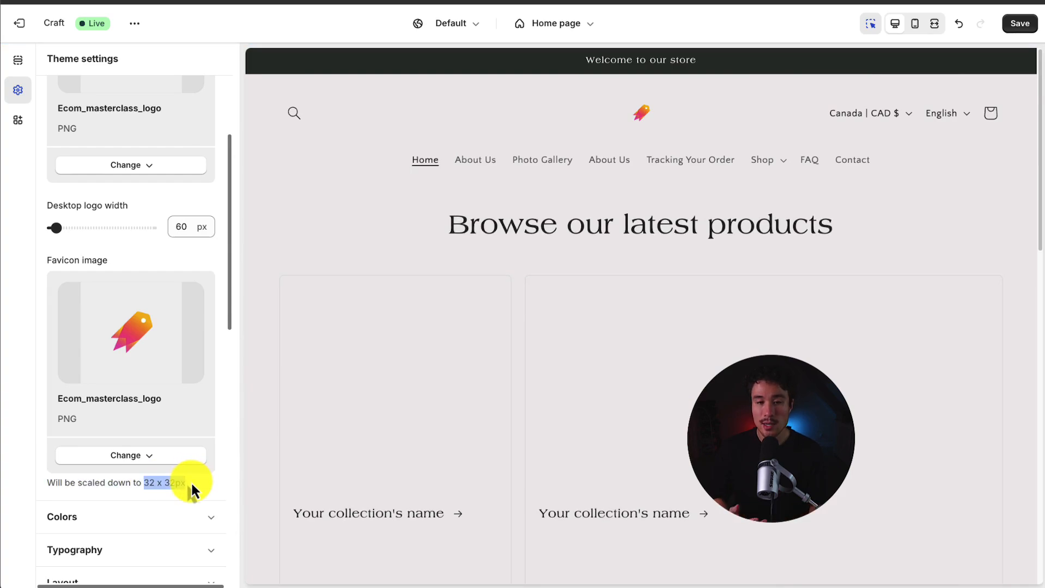
Examine the theme's color schemes and return to the home page's list of sections
{"action": "left_click", "coordinate": [152, 517]}
{"action": "scroll", "coordinate": [97, 384], "scroll_direction": "down", "scroll_amount": 3}
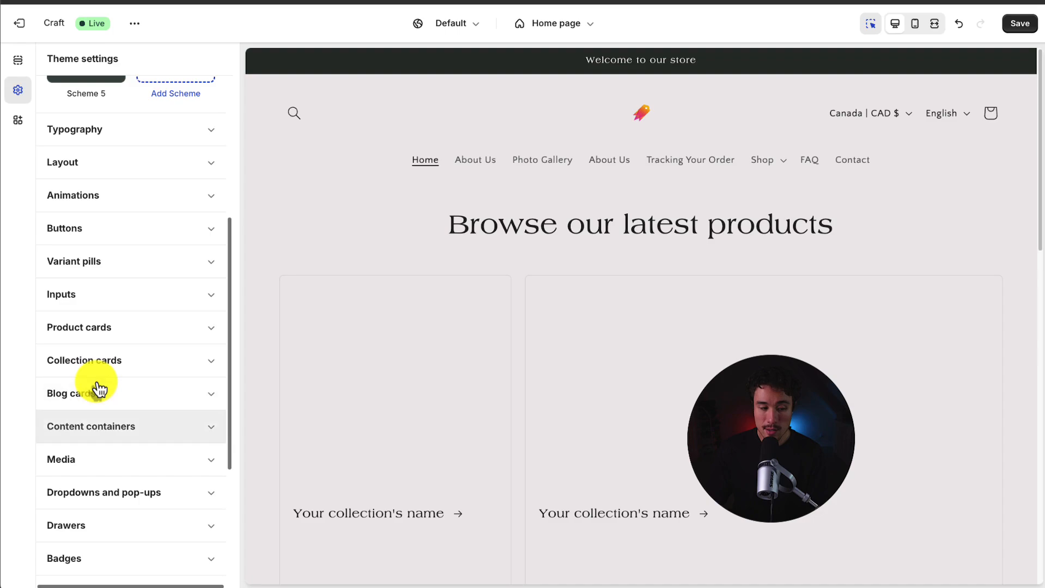
{"action": "scroll", "coordinate": [97, 388], "scroll_direction": "up", "scroll_amount": 5}
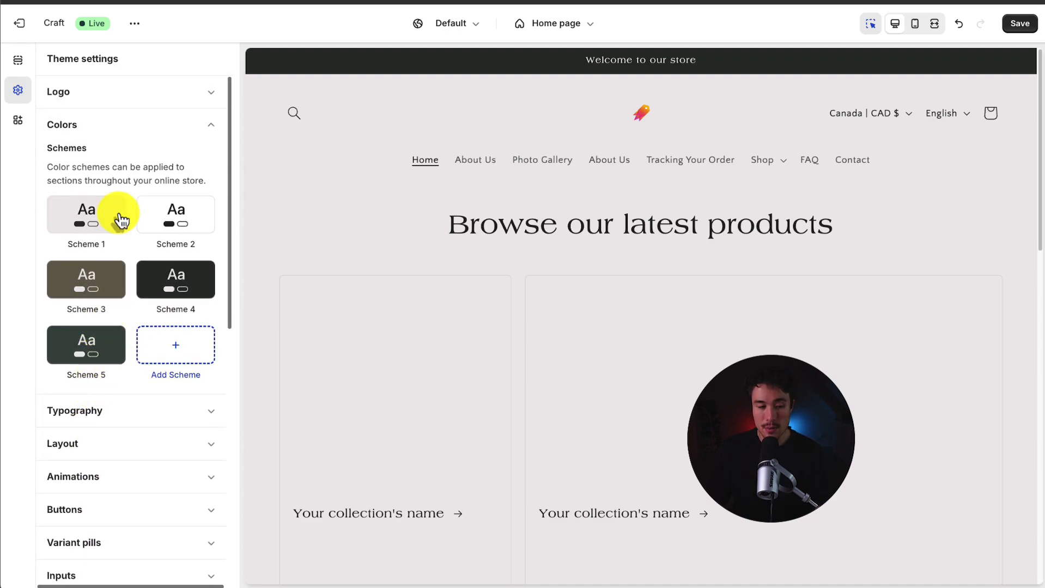
{"action": "left_click", "coordinate": [18, 60]}
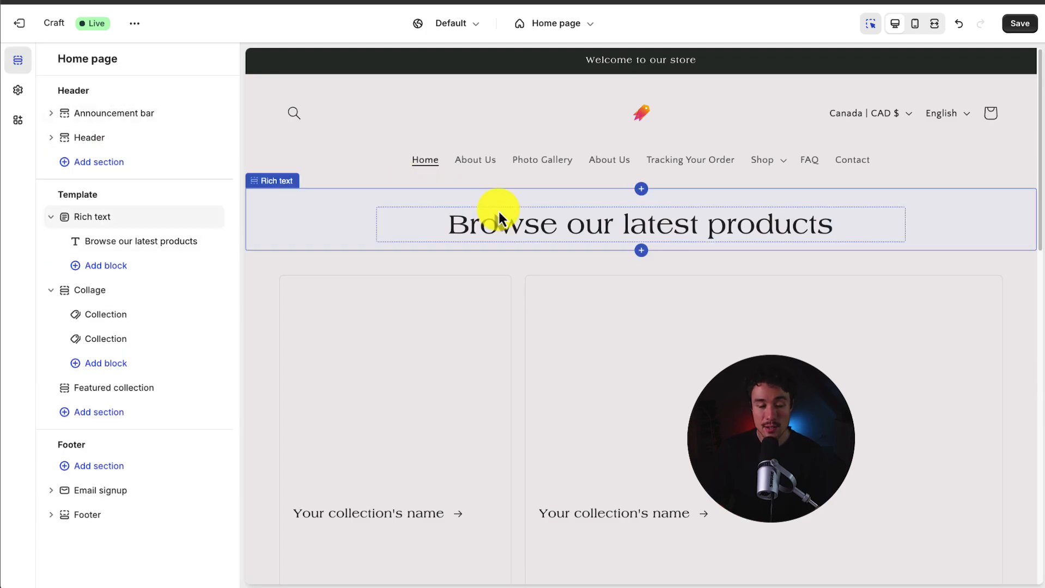
Collapse the template's Rich text and Collage sections and look over the home page preview
{"action": "left_click", "coordinate": [50, 217]}
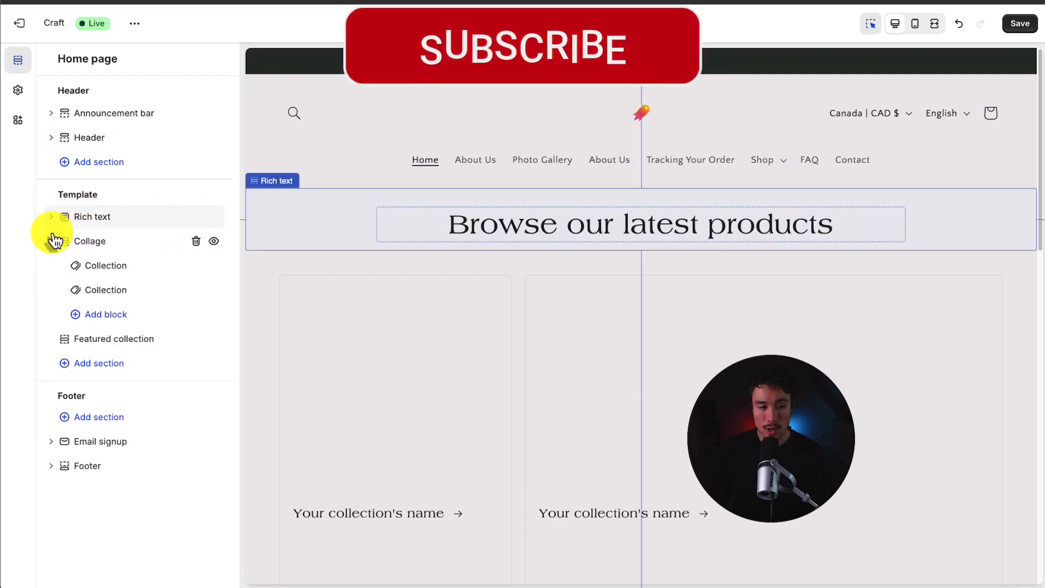
{"action": "left_click", "coordinate": [50, 240]}
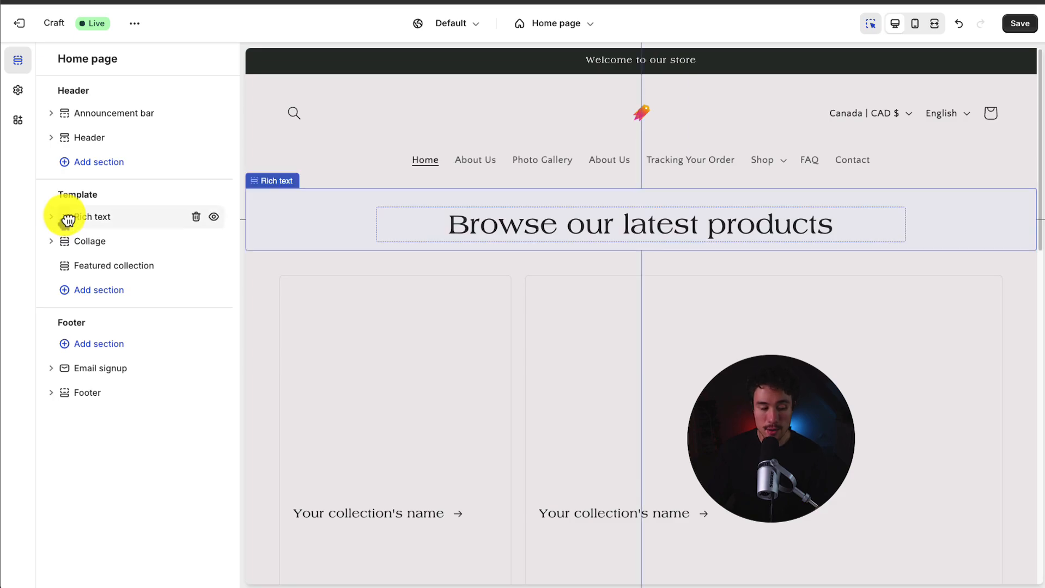
{"action": "mouse_move", "coordinate": [66, 222]}
{"action": "left_mouse_down"}
{"action": "mouse_move", "coordinate": [70, 235]}
{"action": "mouse_move", "coordinate": [77, 227]}
{"action": "mouse_move", "coordinate": [82, 268]}
{"action": "mouse_move", "coordinate": [83, 235]}
{"action": "mouse_move", "coordinate": [64, 221]}
{"action": "left_mouse_up"}
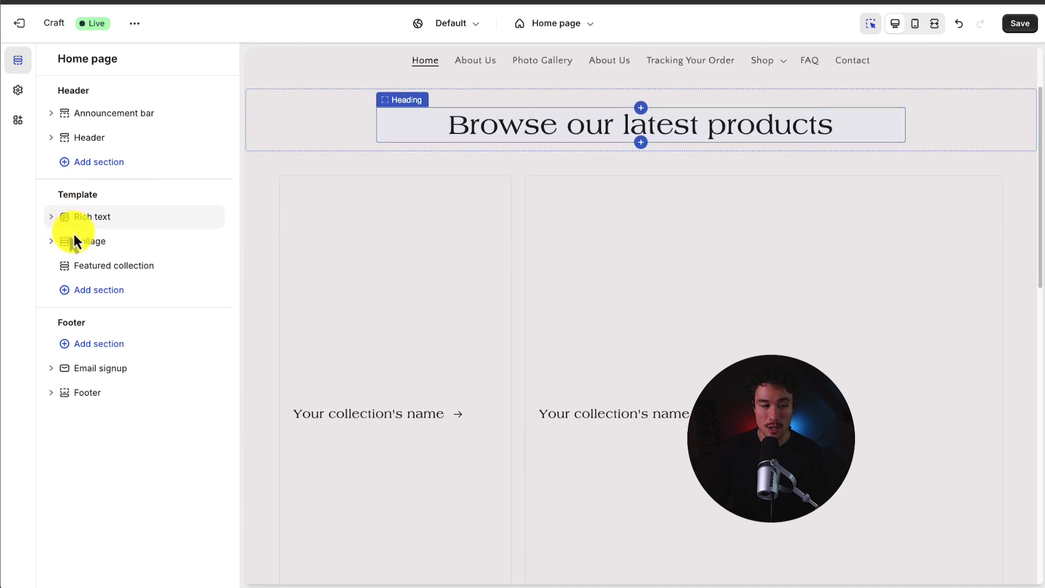
{"action": "left_click", "coordinate": [76, 241]}
{"action": "key", "text": "Escape"}
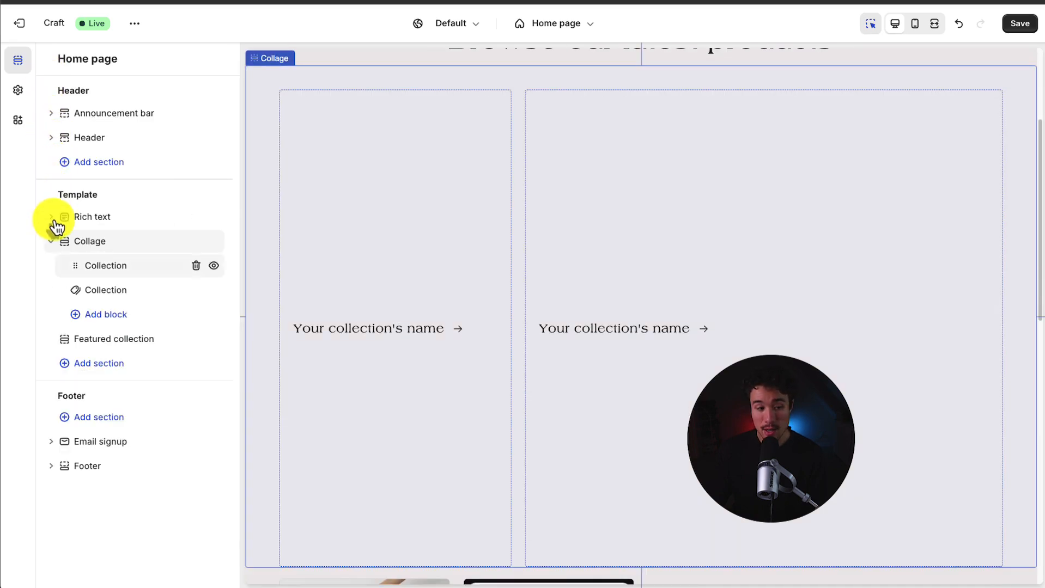
{"action": "left_click", "coordinate": [51, 243]}
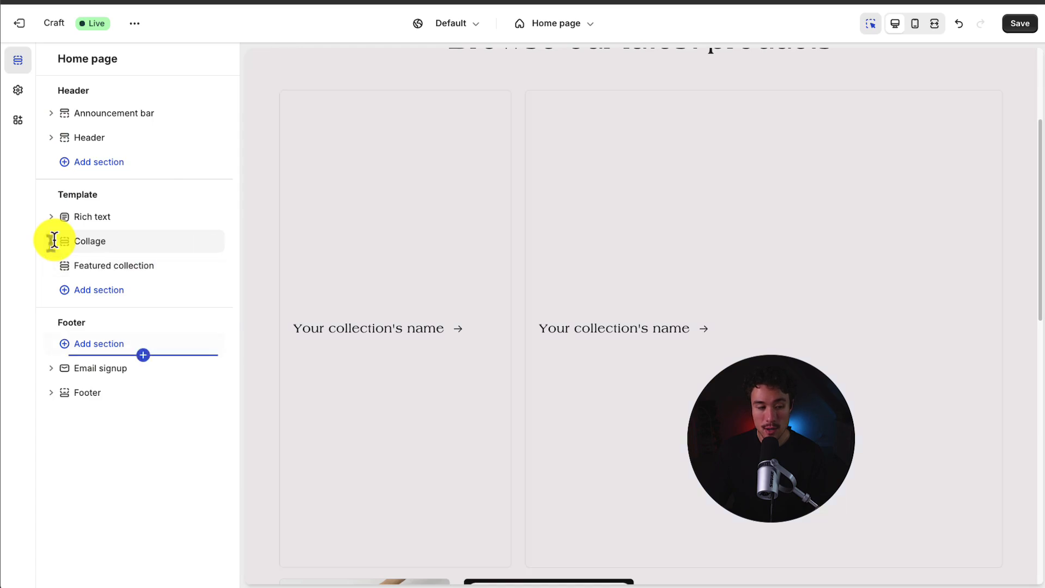
{"action": "scroll", "coordinate": [495, 324], "scroll_direction": "down", "scroll_amount": 10}
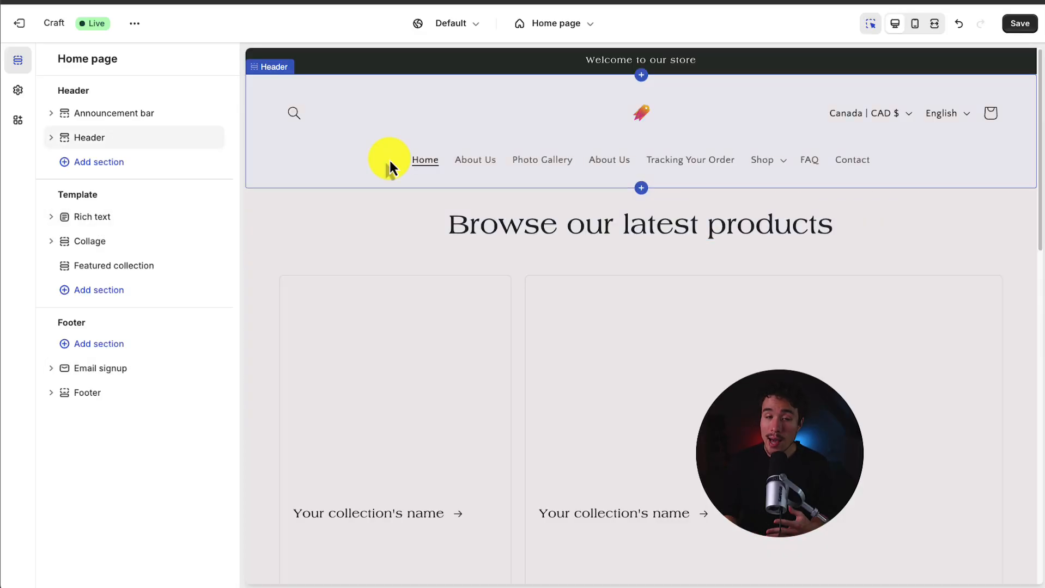
Open the Announcement bar section and examine its color scheme, social icon, rotation and selector settings
{"action": "left_click", "coordinate": [101, 113]}
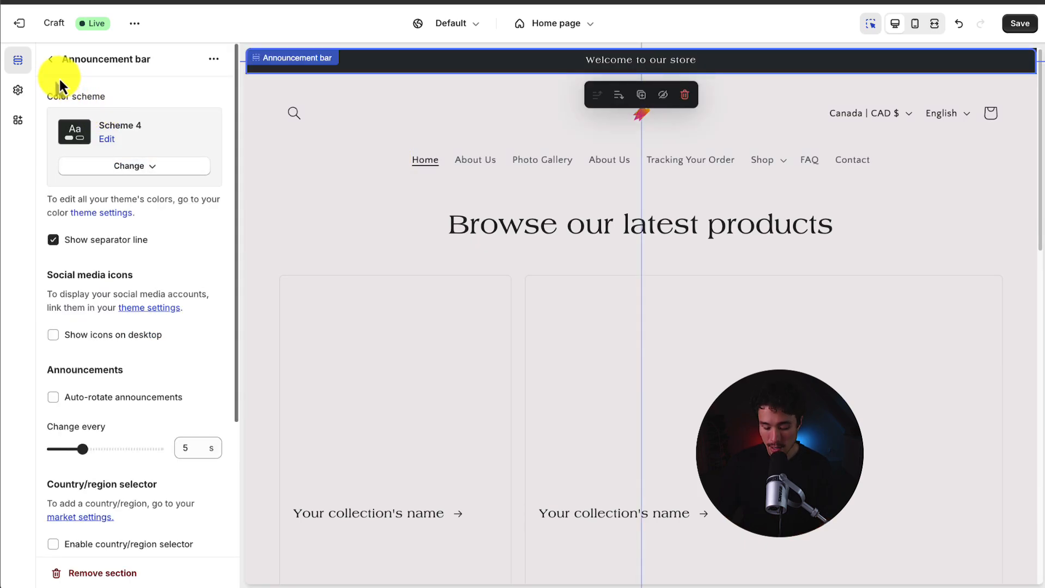
{"action": "key", "text": "ctrl+minus"}
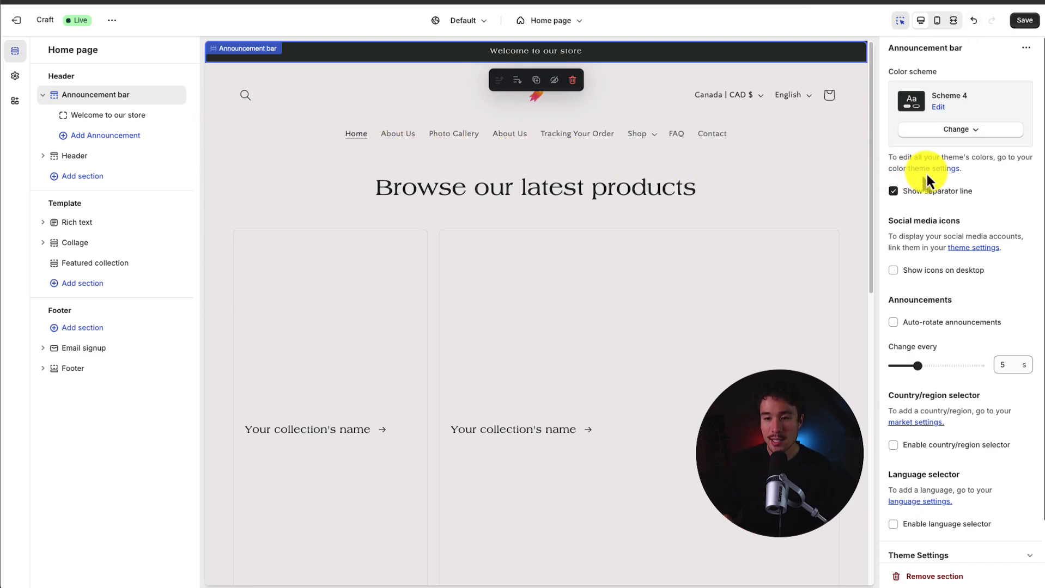
{"action": "scroll", "coordinate": [925, 172], "scroll_direction": "down", "scroll_amount": 2}
{"action": "scroll", "coordinate": [948, 256], "scroll_direction": "up", "scroll_amount": 2}
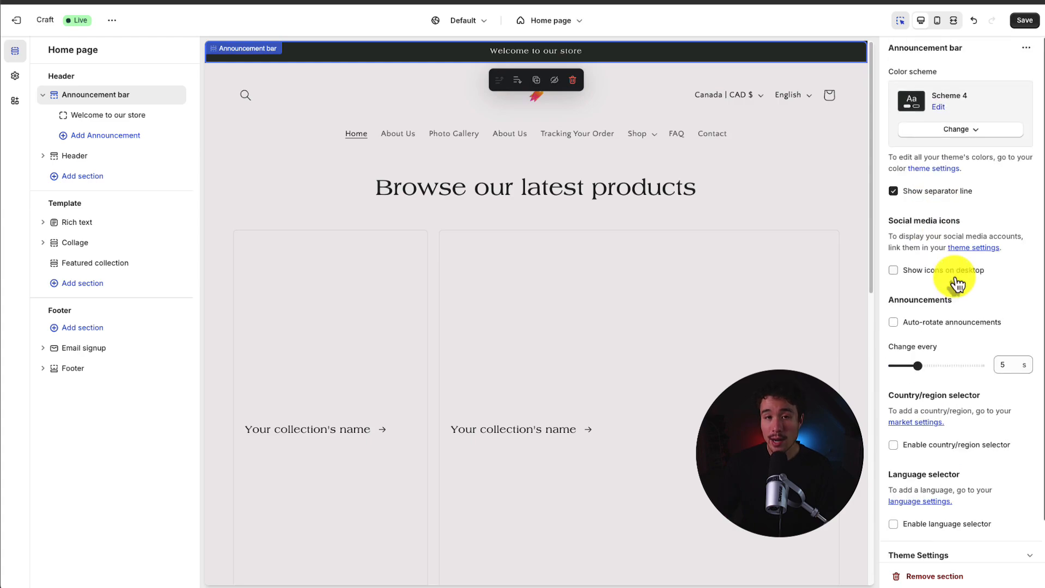
Try adding a second announcement to the announcement bar and delete it again
{"action": "left_click", "coordinate": [98, 136]}
{"action": "left_click", "coordinate": [71, 96]}
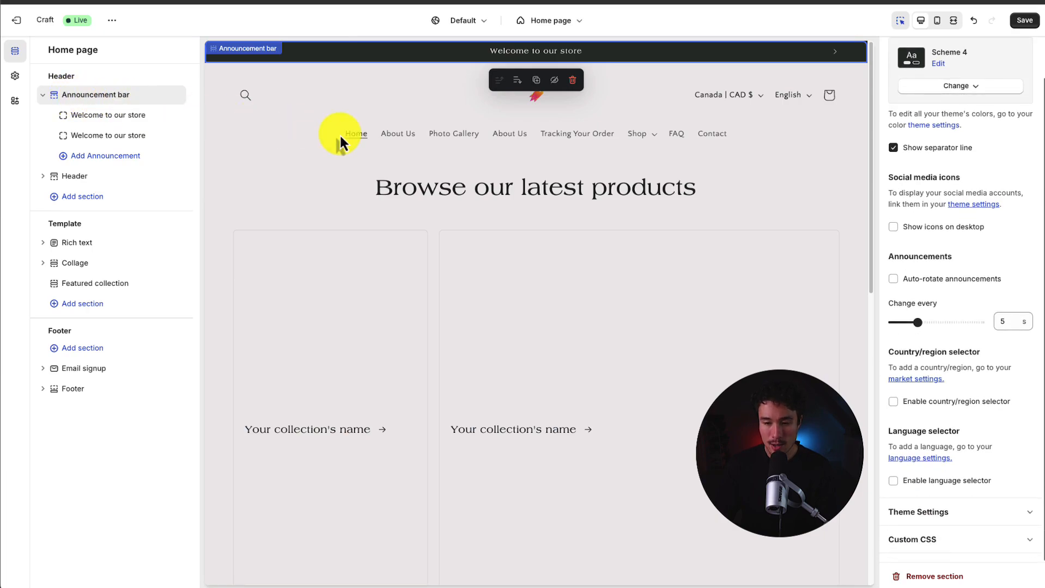
{"action": "left_click", "coordinate": [971, 230]}
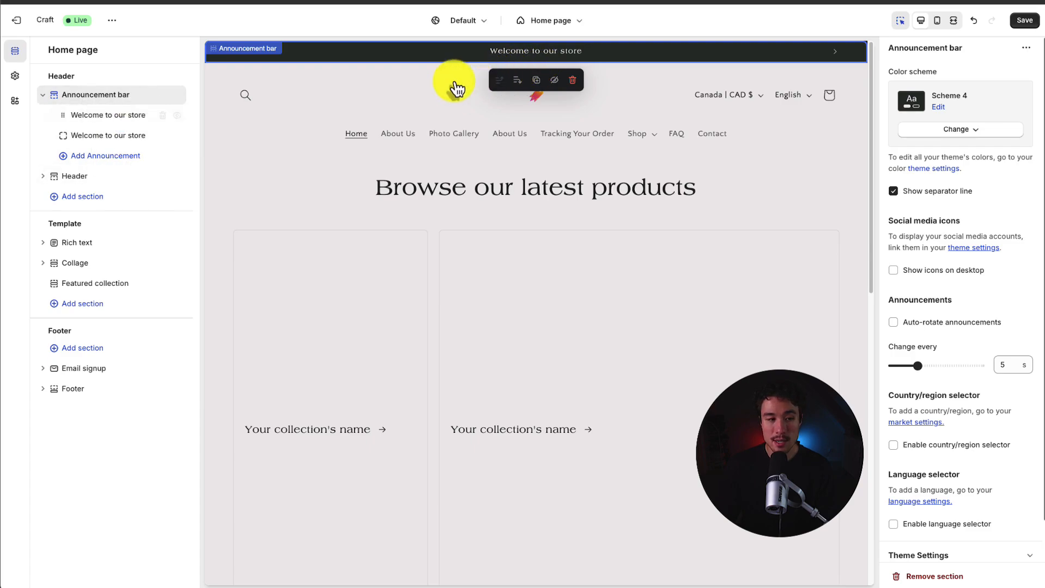
{"action": "left_click", "coordinate": [162, 136]}
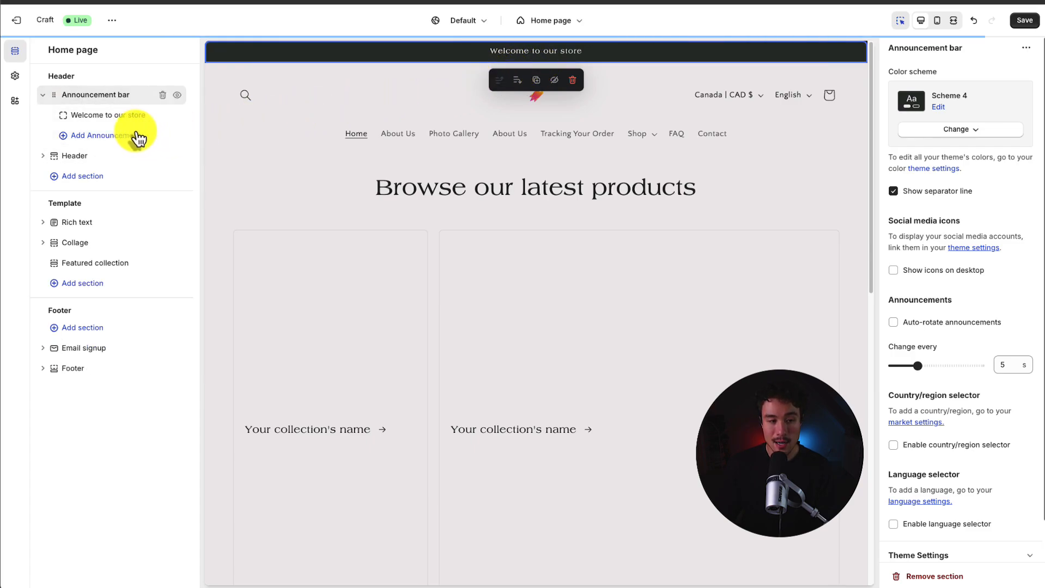
Set the announcement text to "Get 10% OFF Everything This Weekend" and view the available link destinations
{"action": "left_click", "coordinate": [98, 121]}
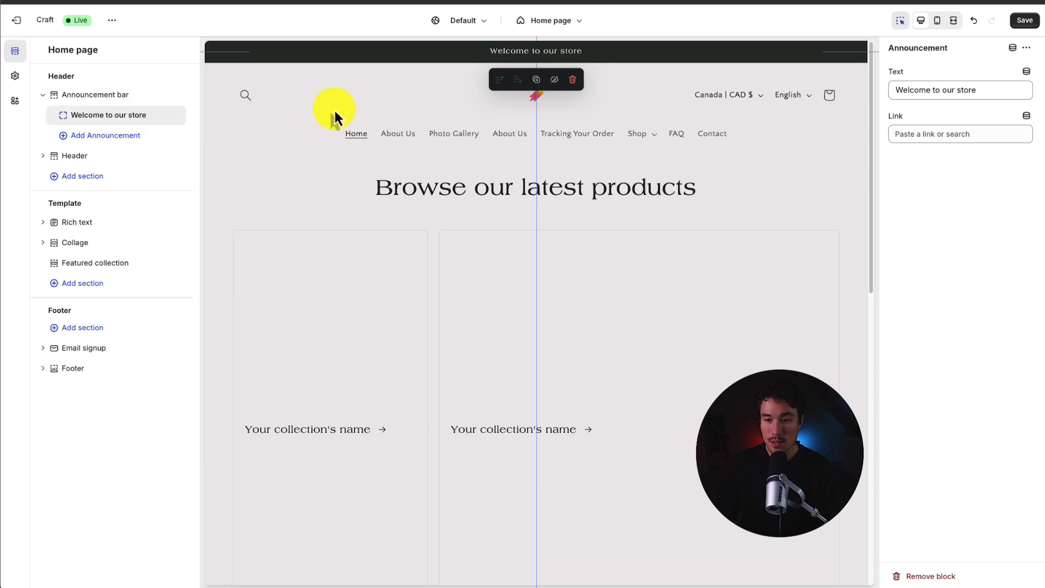
{"action": "left_click_drag", "start_coordinate": [948, 90], "coordinate": [824, 72]}
{"action": "type", "text": "Get "}
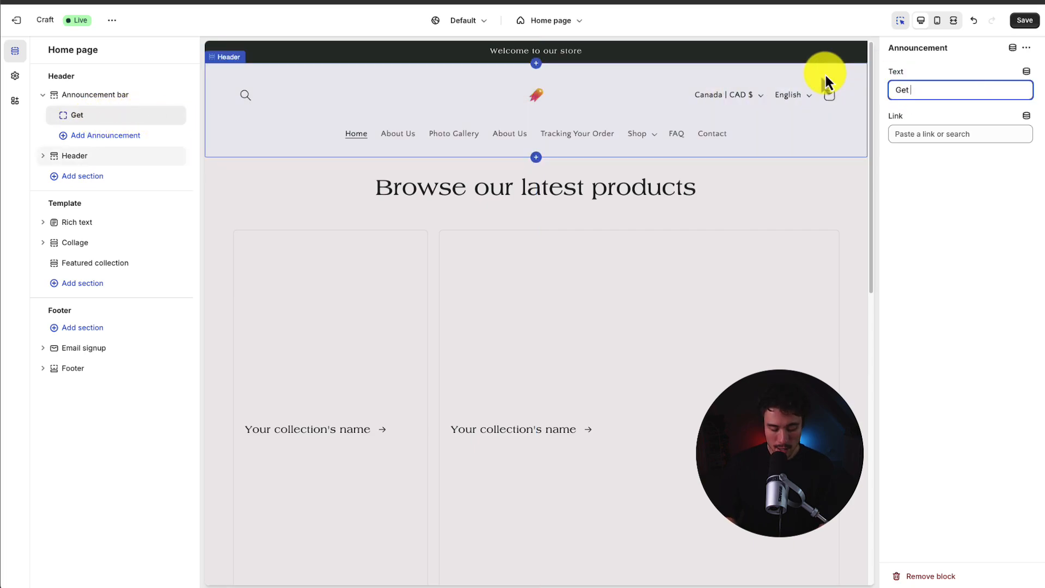
{"action": "type", "text": "10% OFF Everythign This W"}
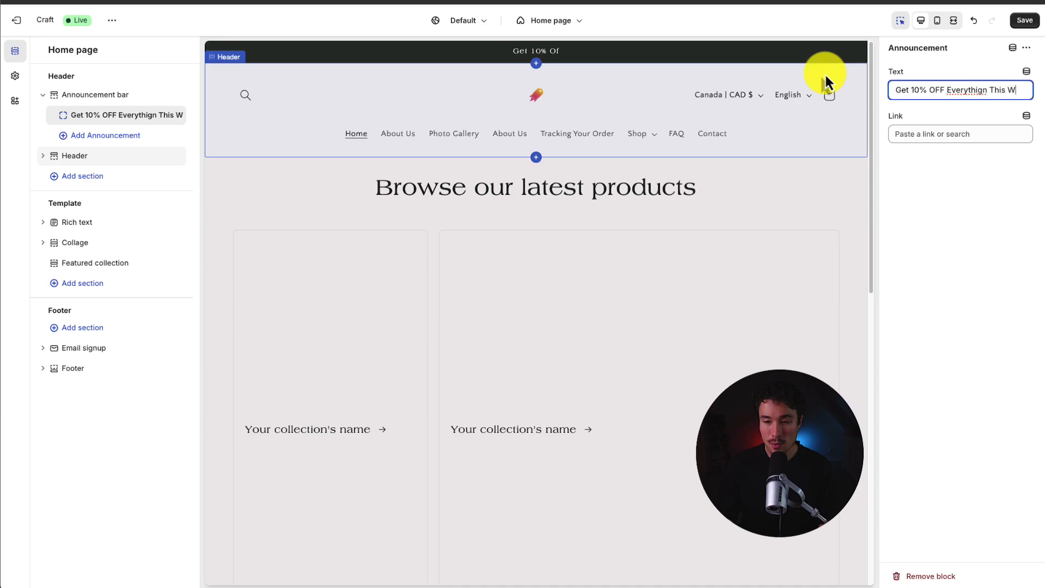
{"action": "type", "text": "eekend"}
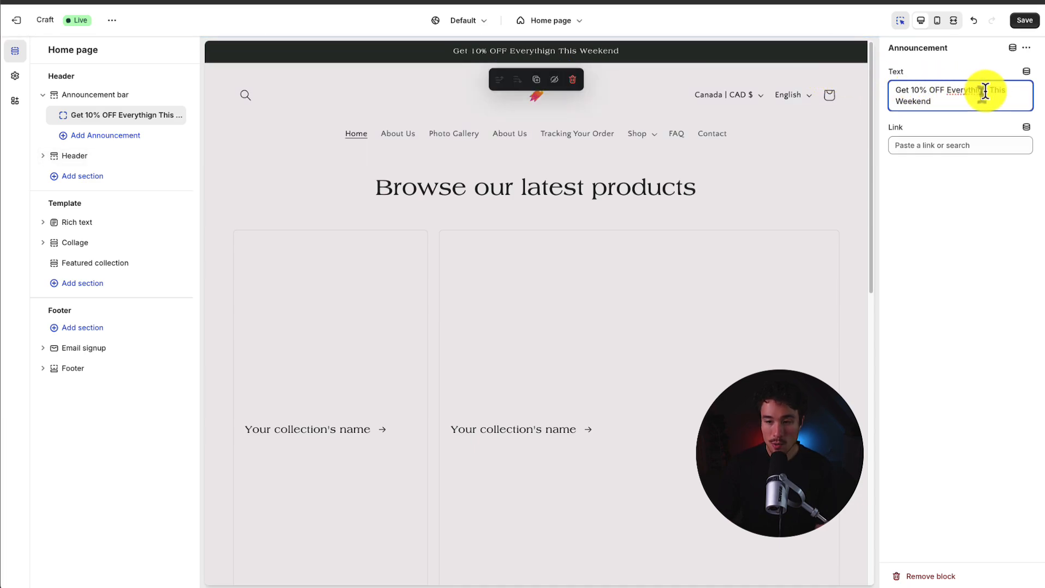
{"action": "type", "text": "Everything"}
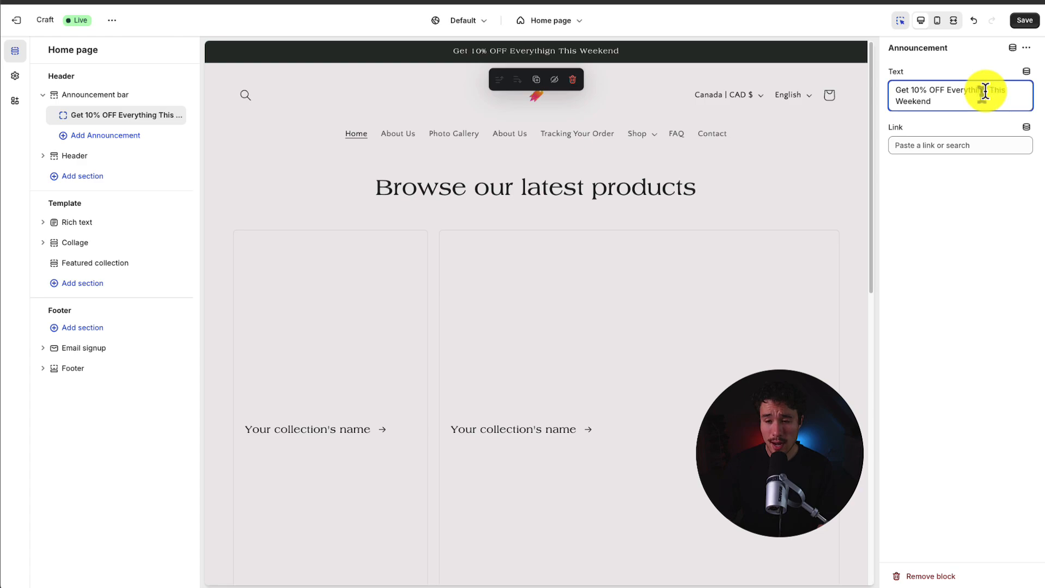
{"action": "left_click", "coordinate": [959, 145]}
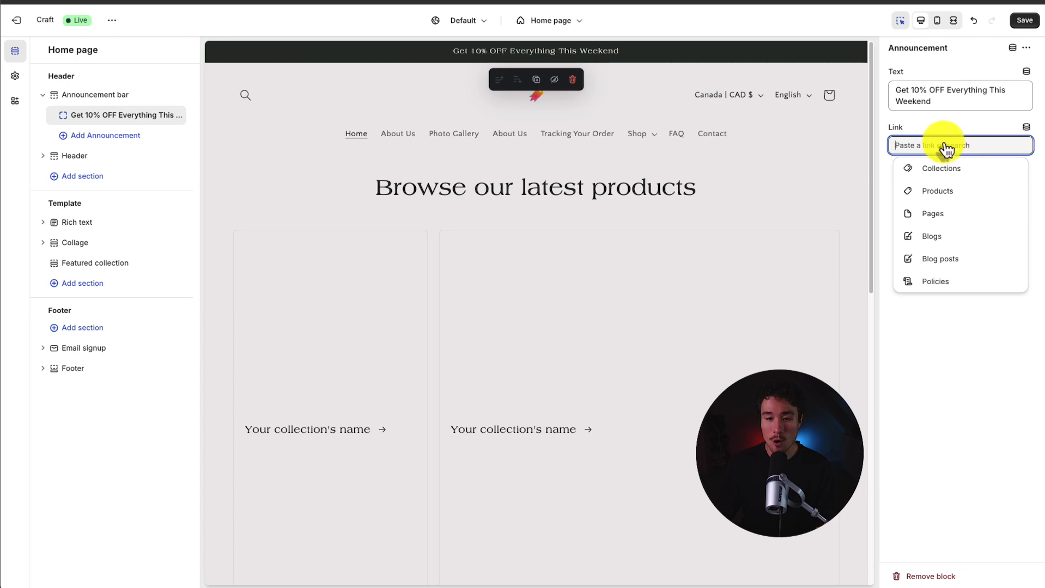
Open the Header section's settings, examine its menu options and try the Drawer desktop menu type before restoring Dropdown
{"action": "left_click", "coordinate": [105, 158]}
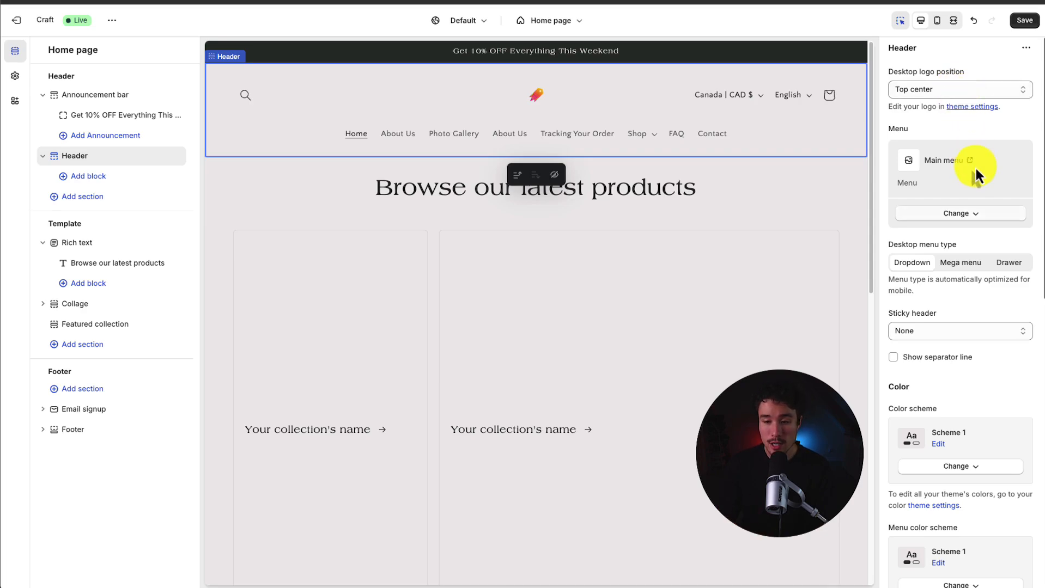
{"action": "left_click", "coordinate": [988, 214]}
{"action": "left_click", "coordinate": [988, 212]}
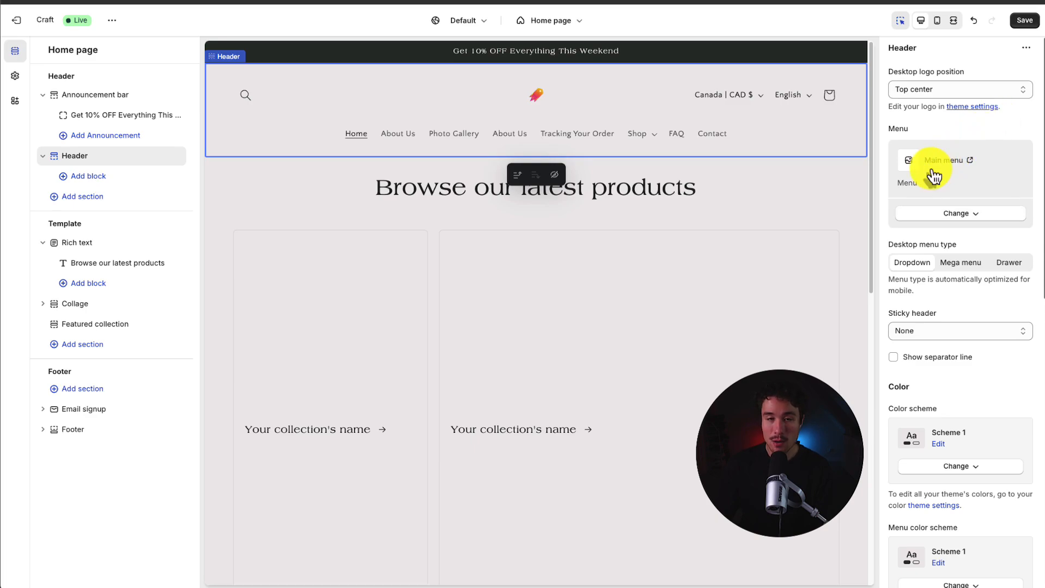
{"action": "scroll", "coordinate": [932, 177], "scroll_direction": "down", "scroll_amount": 3}
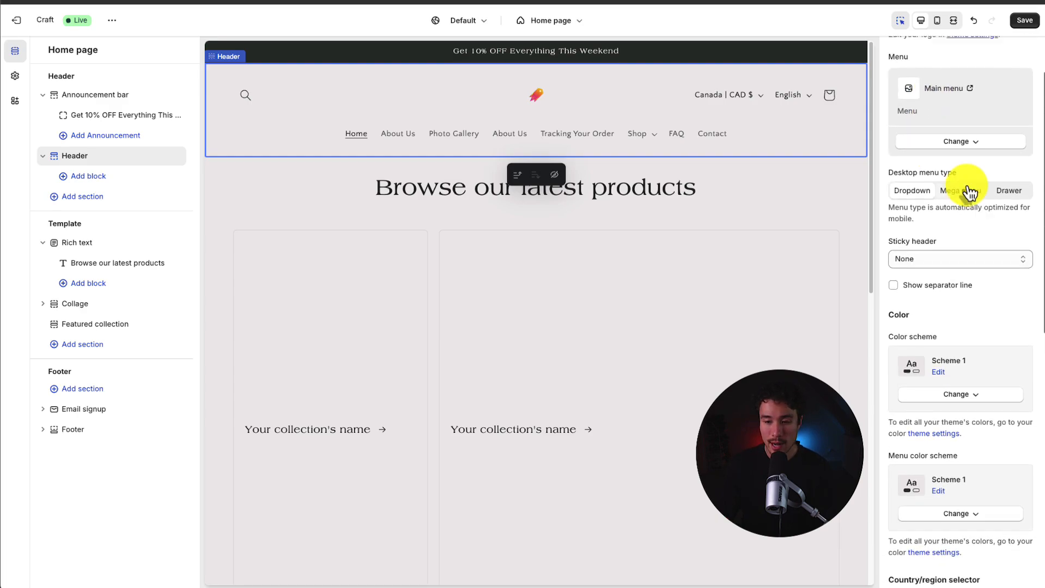
{"action": "left_click", "coordinate": [1005, 193]}
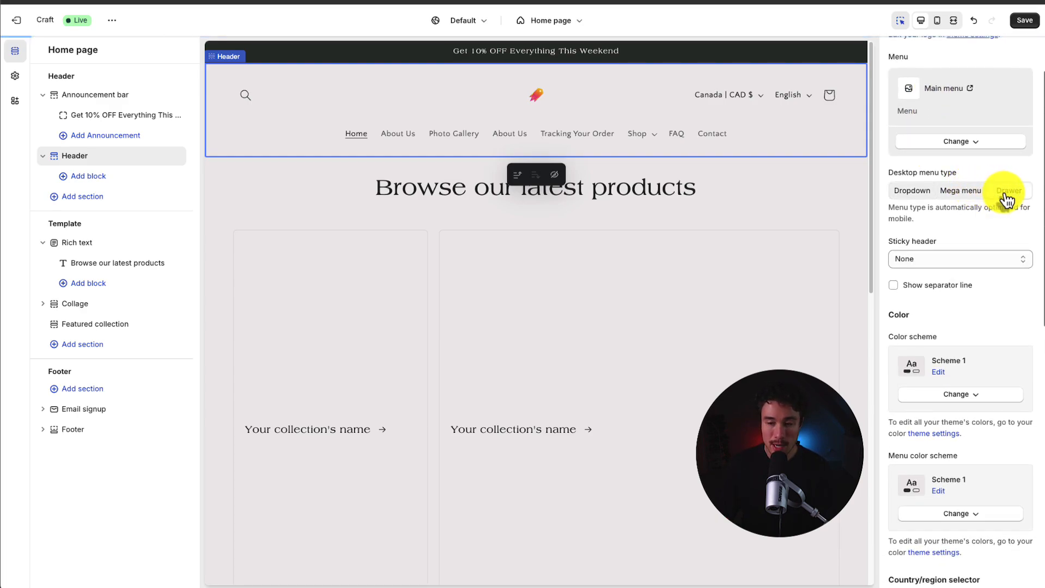
{"action": "left_click", "coordinate": [915, 191]}
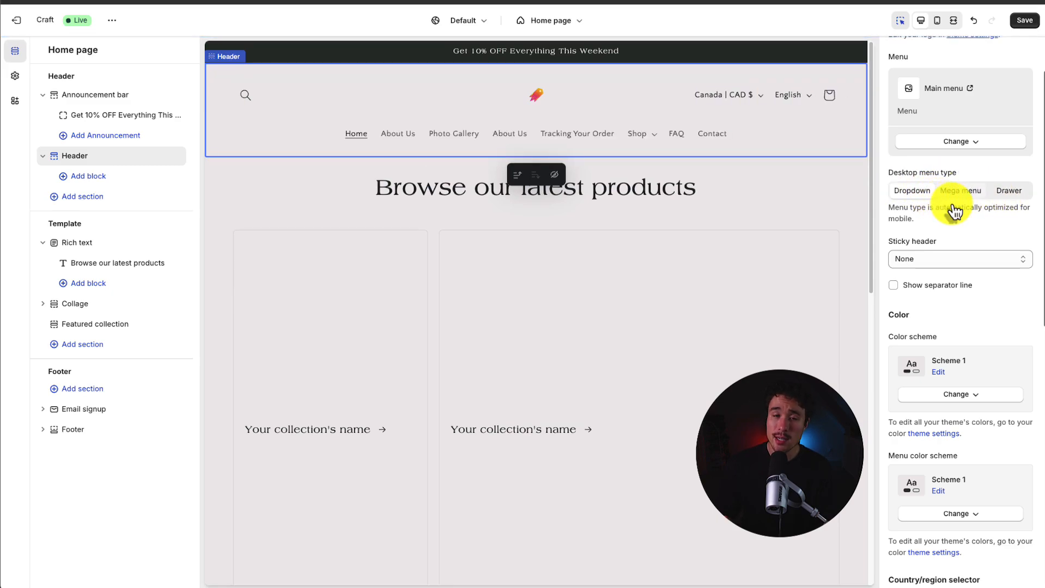
Try the Always option for the sticky header, switch it to On scroll up and check the behavior in the preview
{"action": "scroll", "coordinate": [954, 211], "scroll_direction": "down", "scroll_amount": 2}
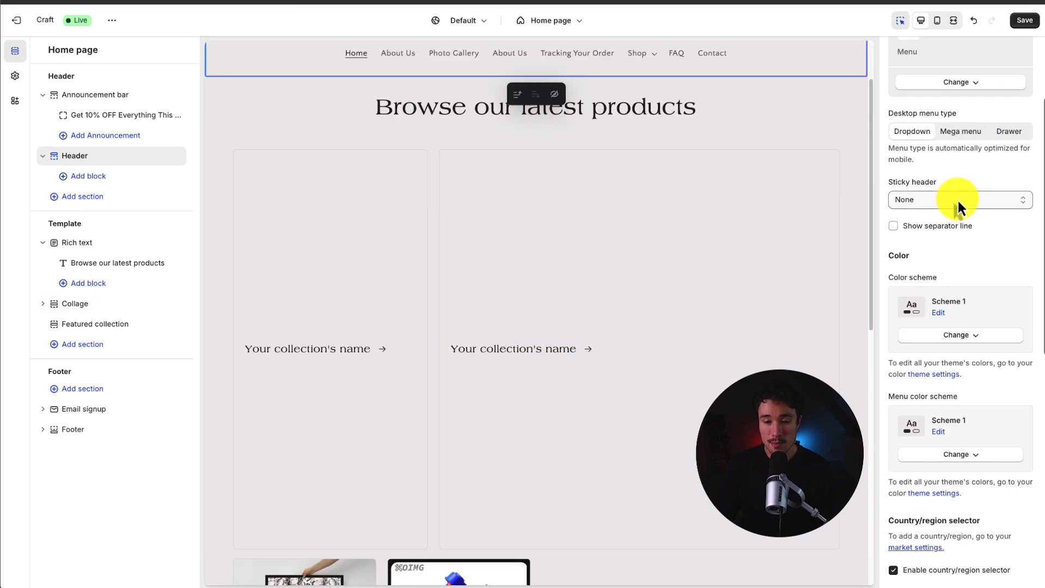
{"action": "left_click", "coordinate": [958, 200]}
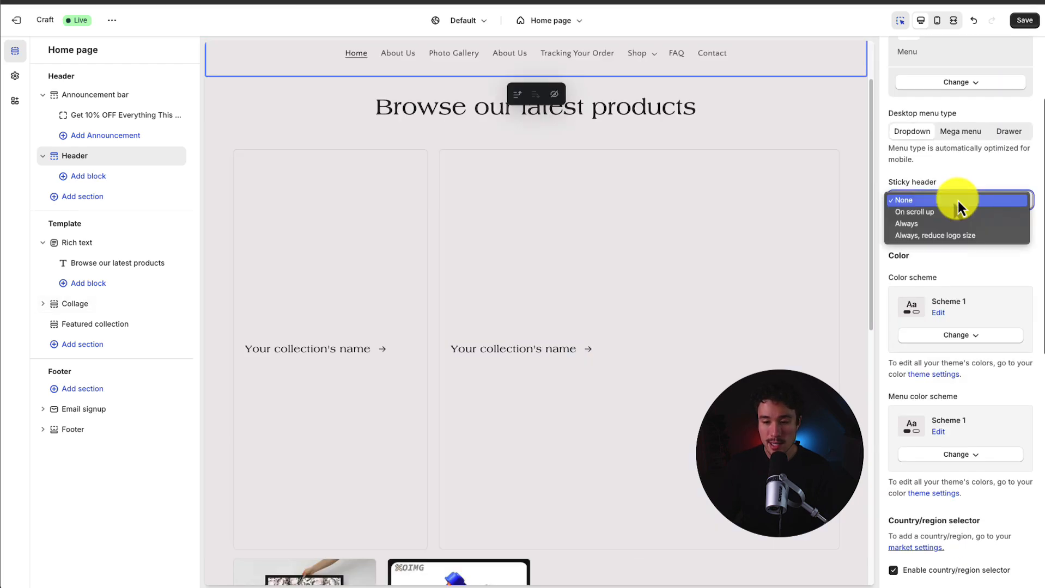
{"action": "left_click", "coordinate": [910, 227]}
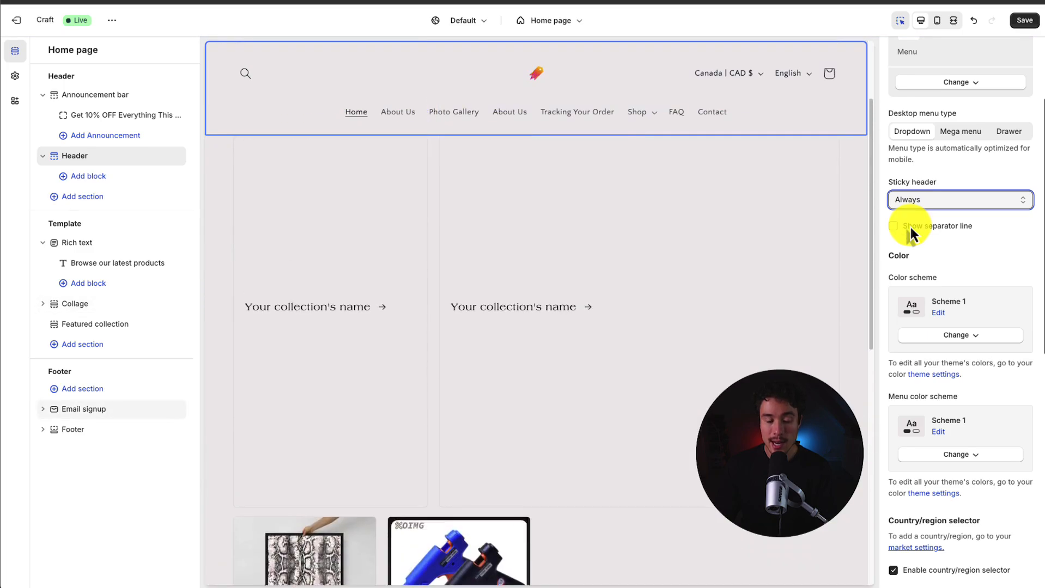
{"action": "left_click", "coordinate": [907, 200]}
{"action": "left_click", "coordinate": [914, 191]}
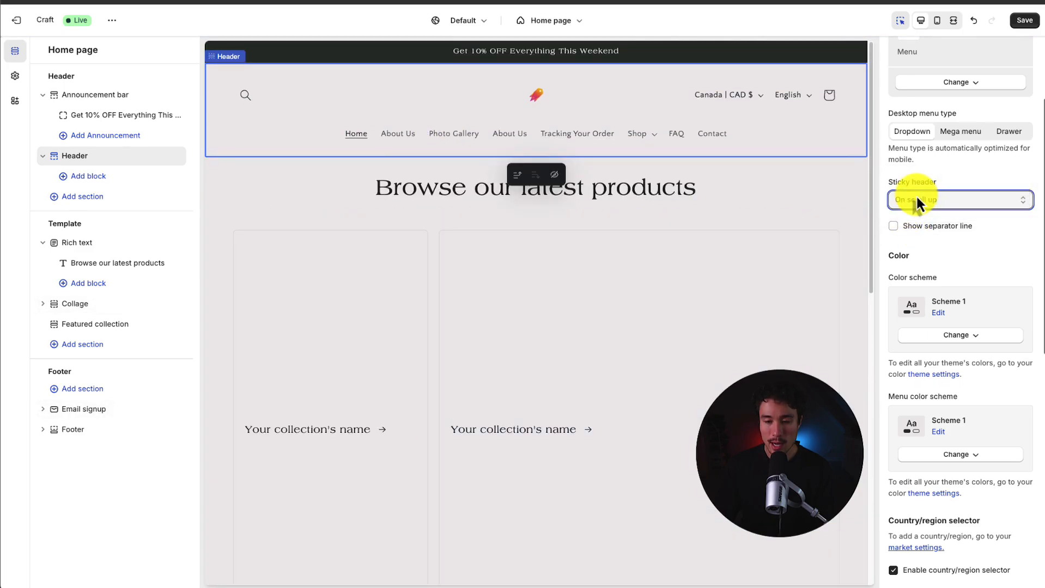
{"action": "scroll", "coordinate": [959, 226], "scroll_direction": "down", "scroll_amount": 4}
{"action": "scroll", "coordinate": [673, 305], "scroll_direction": "down", "scroll_amount": 5}
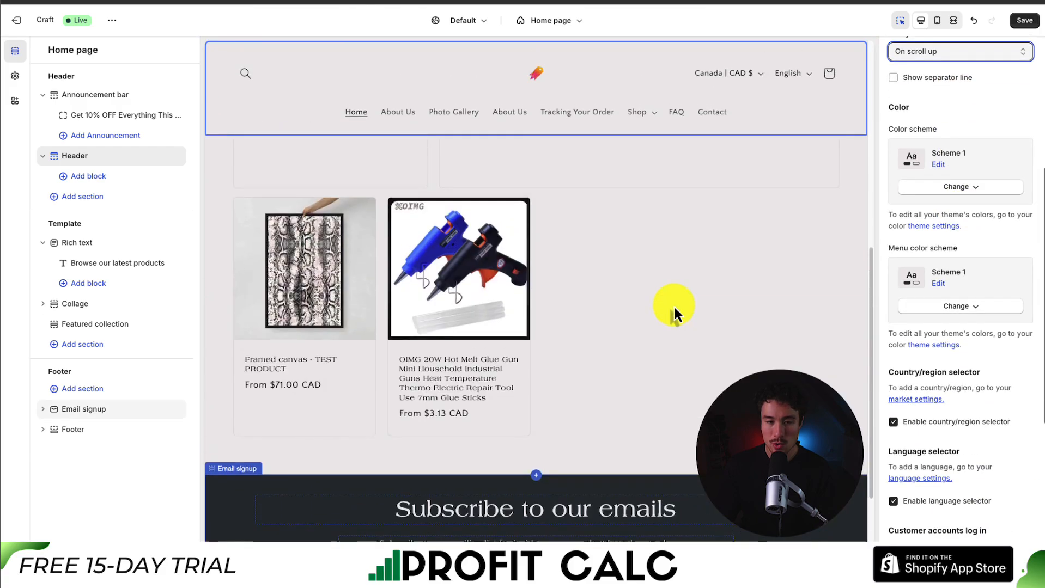
{"action": "scroll", "coordinate": [673, 305], "scroll_direction": "up", "scroll_amount": 3}
{"action": "scroll", "coordinate": [674, 305], "scroll_direction": "up", "scroll_amount": 3}
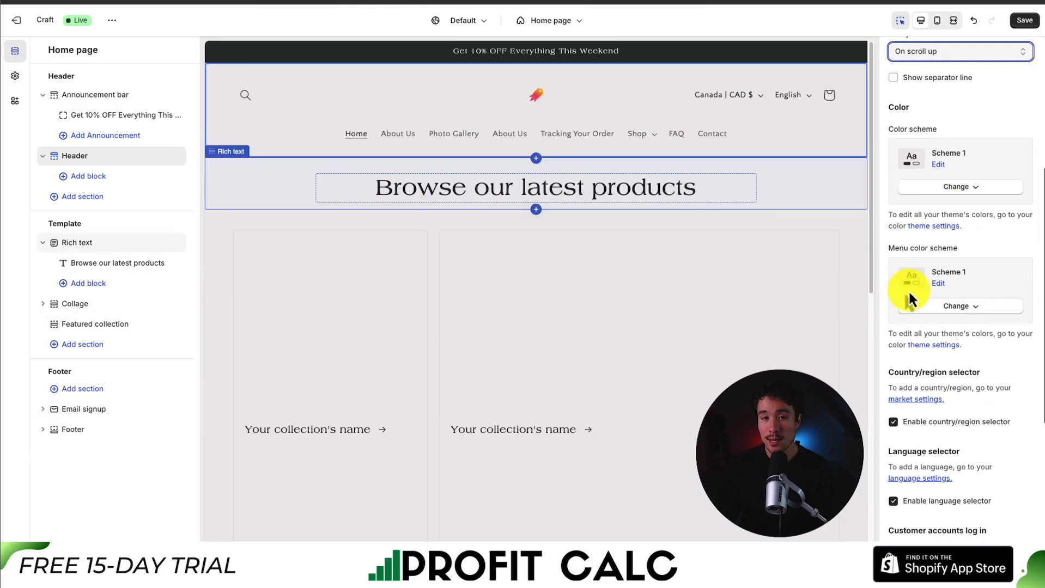
Try turning off the header's country/region and language selectors and enable both again
{"action": "scroll", "coordinate": [972, 294], "scroll_direction": "down", "scroll_amount": 3}
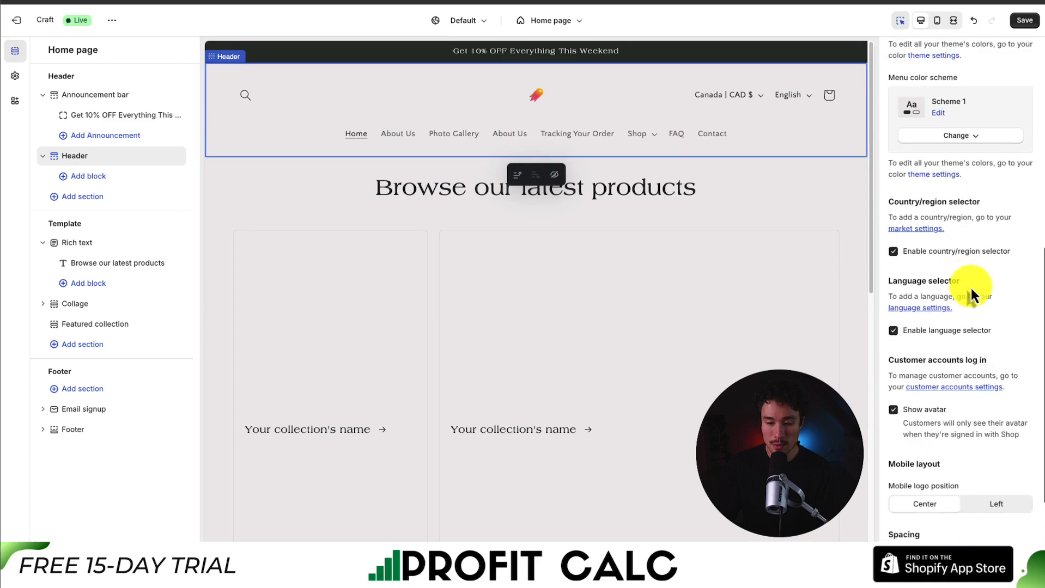
{"action": "left_click", "coordinate": [924, 256]}
{"action": "left_click", "coordinate": [938, 335]}
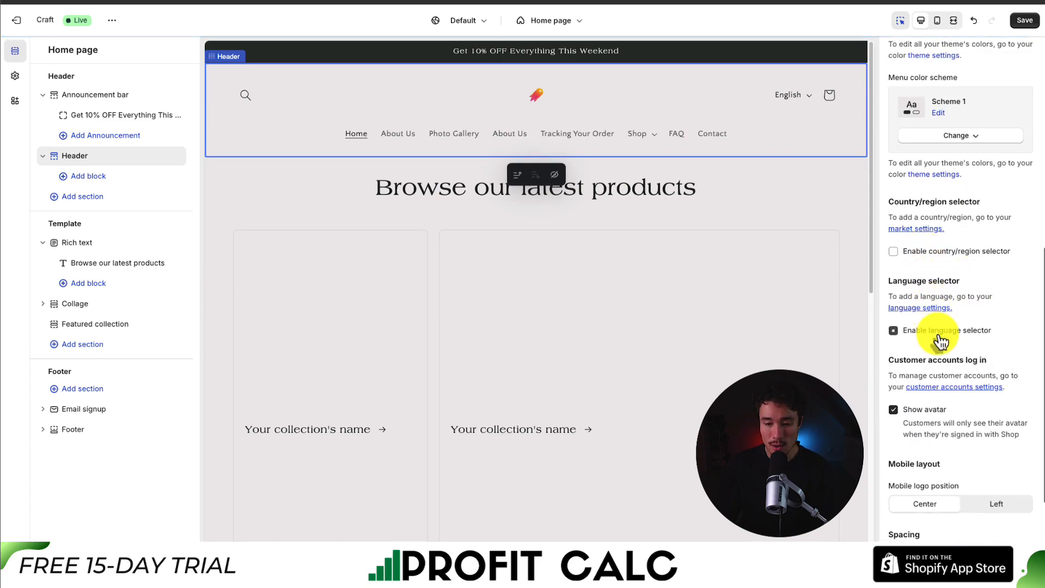
{"action": "left_click", "coordinate": [938, 334]}
{"action": "left_click", "coordinate": [931, 251]}
{"action": "scroll", "coordinate": [962, 404], "scroll_direction": "down", "scroll_amount": 3}
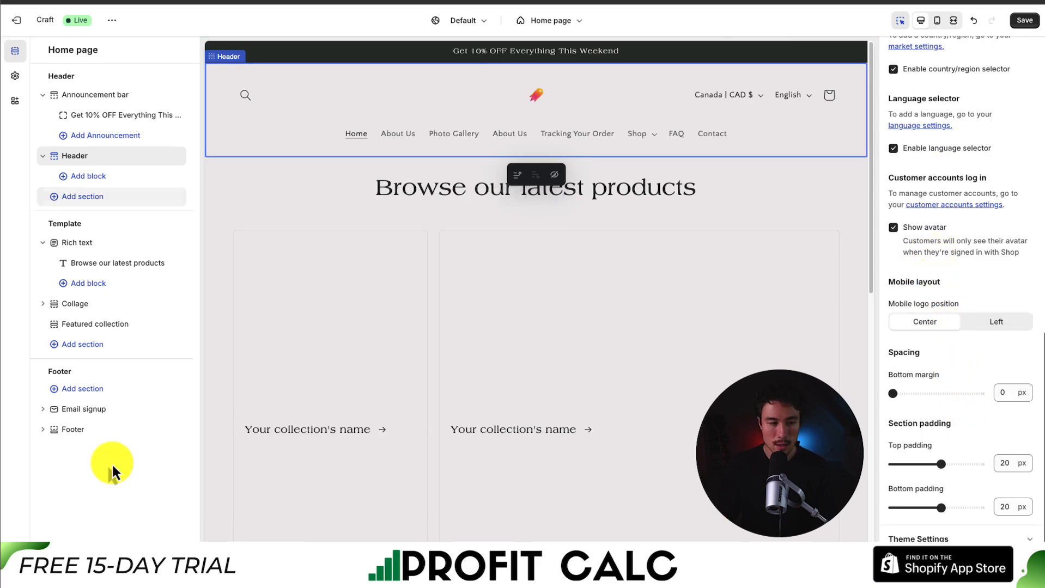
Collapse the Header and Announcement bar sections and view the section types that can be added to the header area
{"action": "left_click", "coordinate": [44, 156]}
{"action": "left_click", "coordinate": [43, 95]}
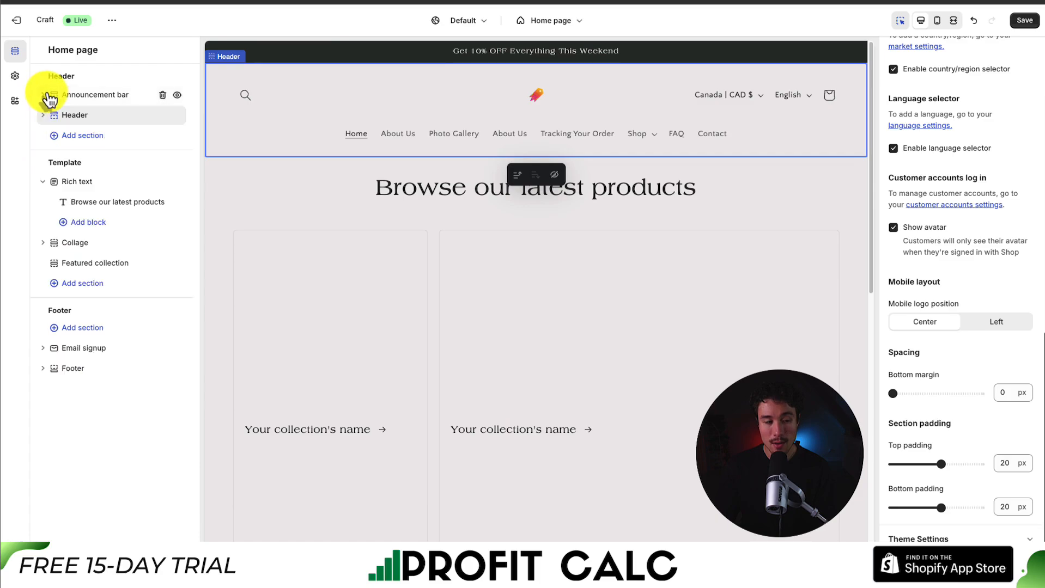
{"action": "left_click", "coordinate": [62, 135]}
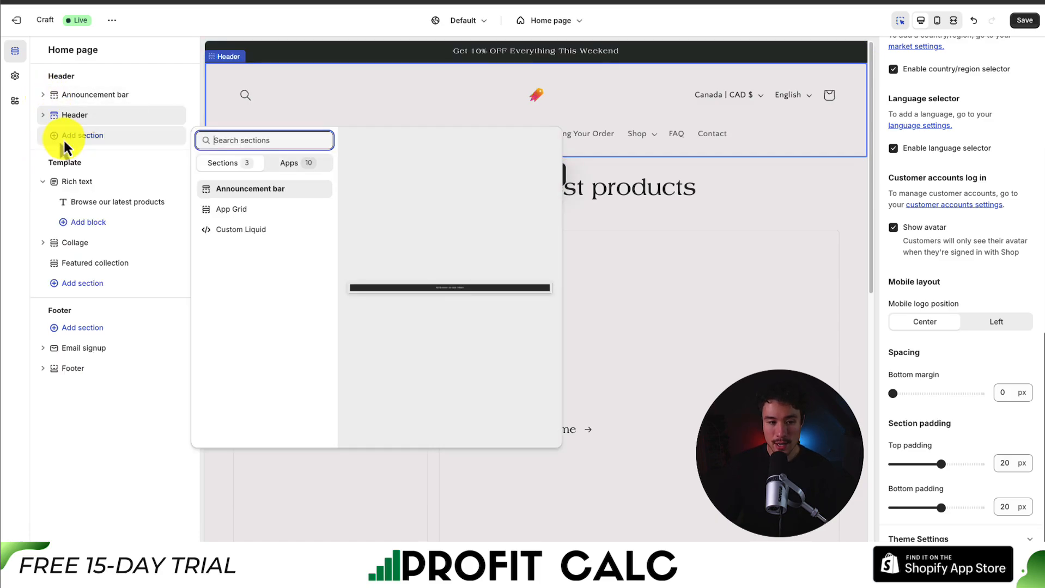
{"action": "left_click", "coordinate": [74, 484]}
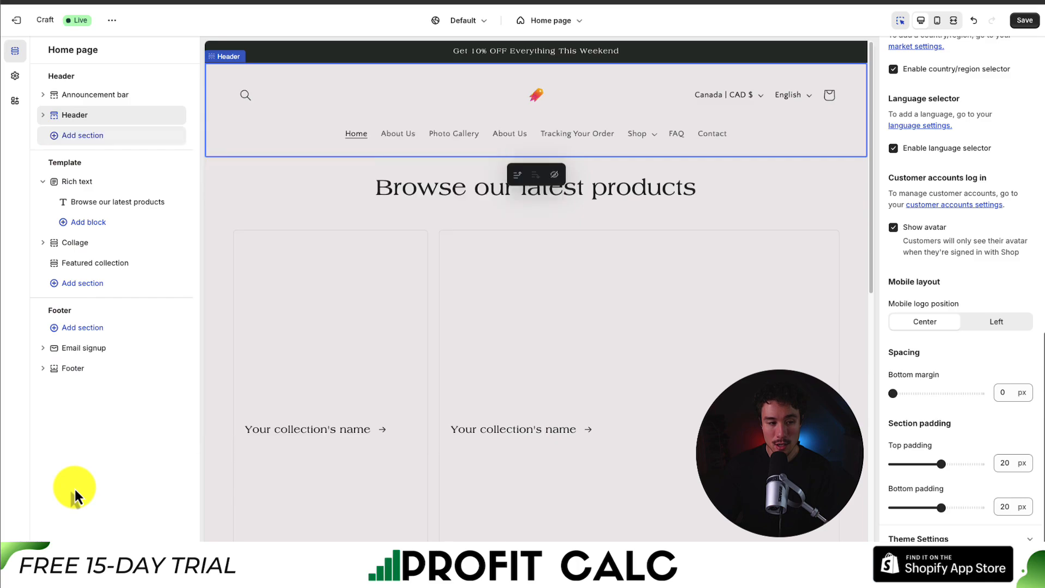
Preview the App Grid and Custom Liquid section types offered for the header area, close the list and collapse the Rich text section
{"action": "left_click", "coordinate": [74, 145]}
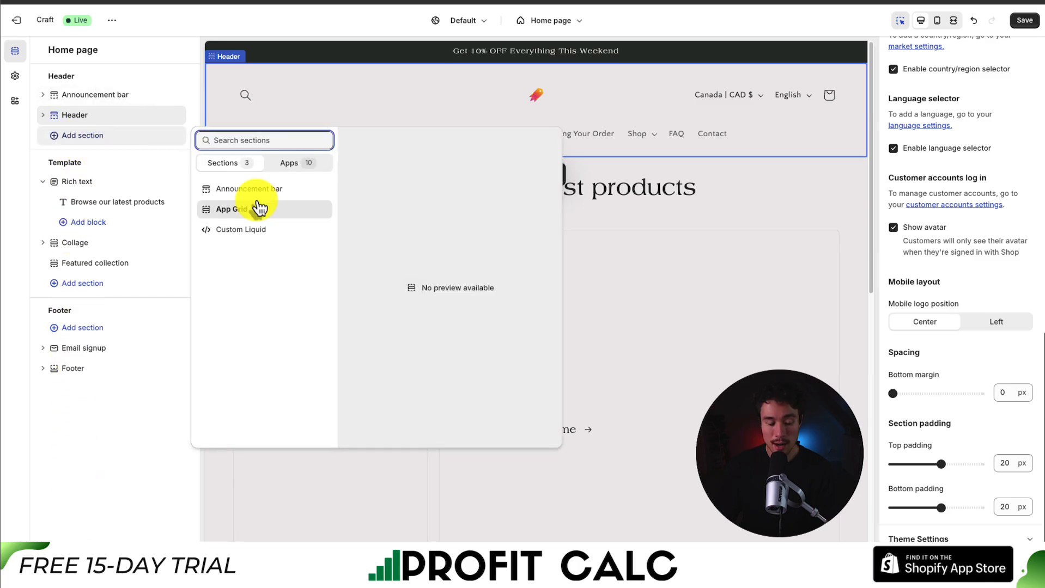
{"action": "key", "text": "Down"}
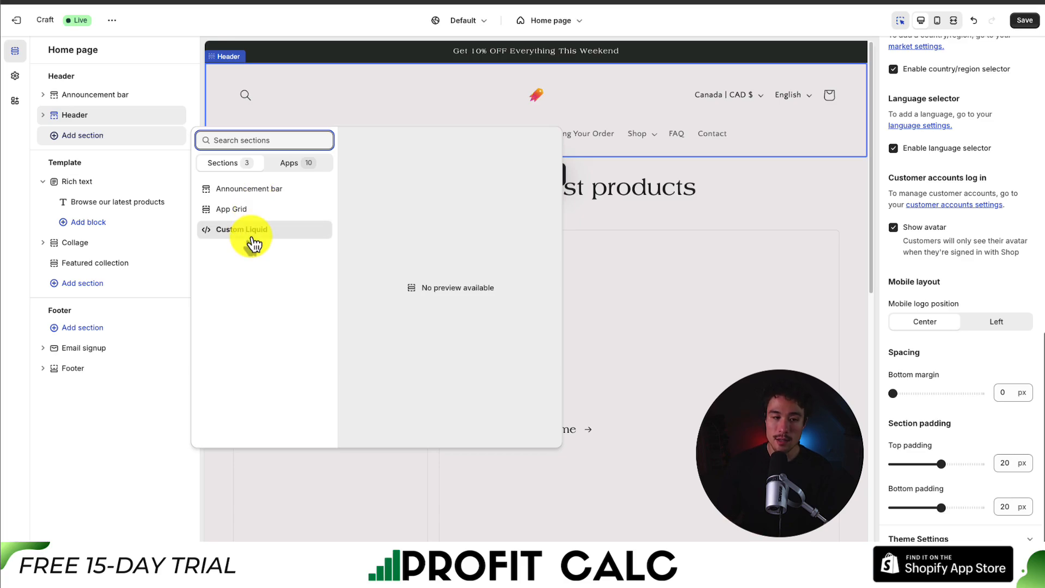
{"action": "left_click", "coordinate": [131, 438]}
{"action": "left_click", "coordinate": [43, 184]}
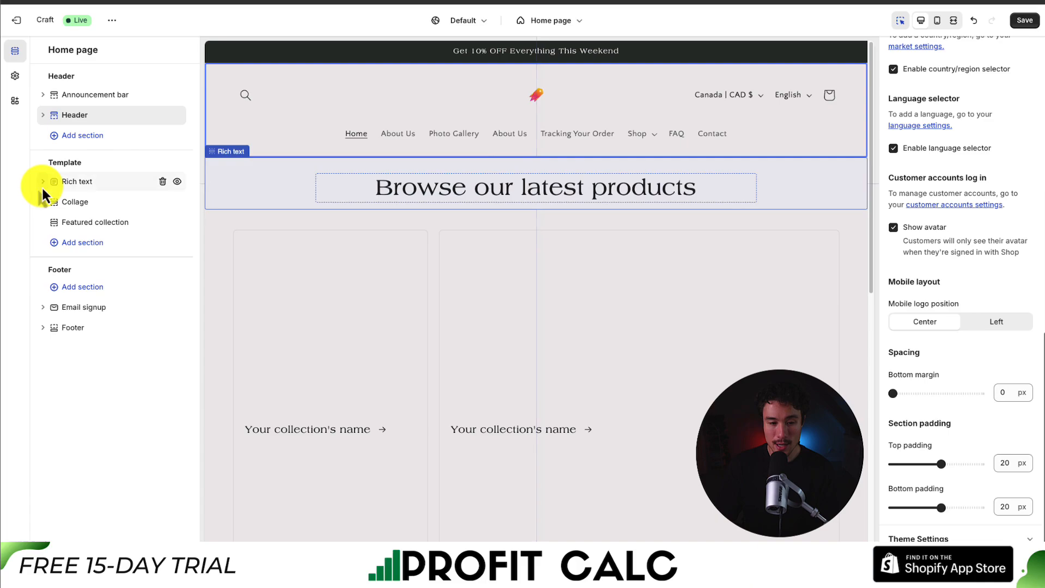
Look through the section types available for the home page template and add an Image banner section
{"action": "left_click", "coordinate": [70, 243]}
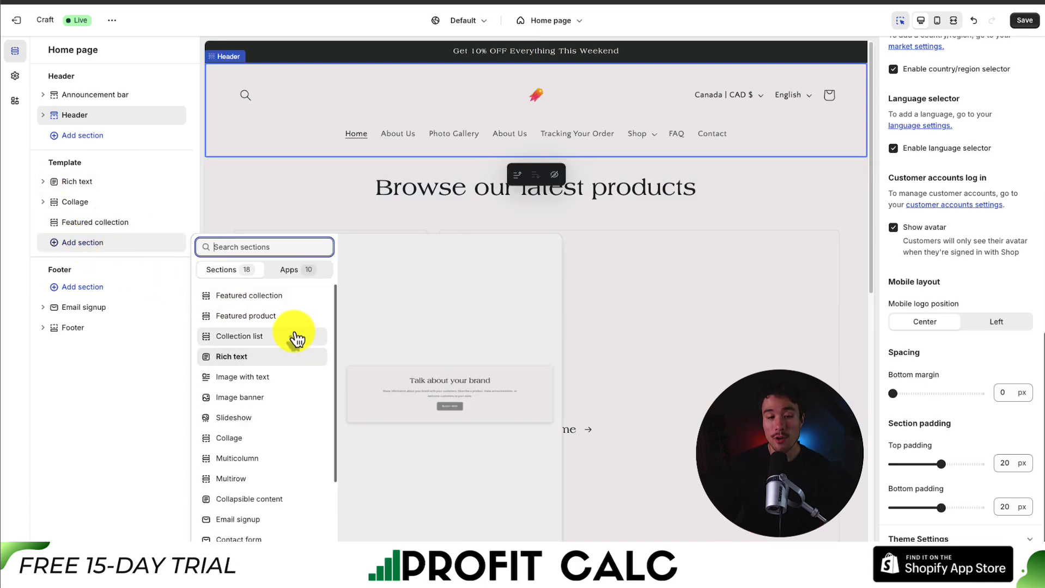
{"action": "scroll", "coordinate": [298, 341], "scroll_direction": "down", "scroll_amount": 1}
{"action": "scroll", "coordinate": [296, 338], "scroll_direction": "up", "scroll_amount": 1}
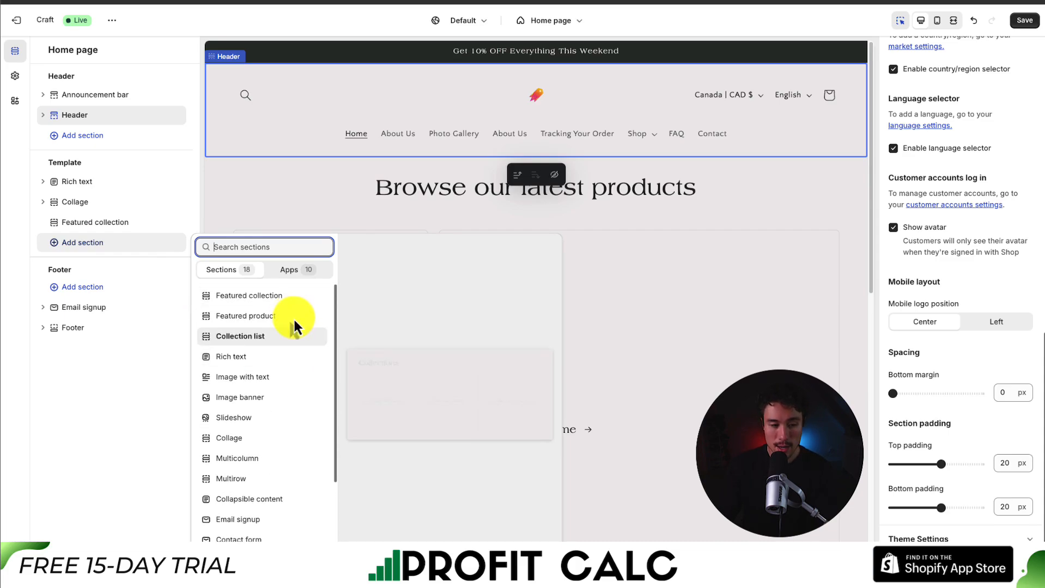
{"action": "key", "text": "Down"}
{"action": "key", "text": "Down"}
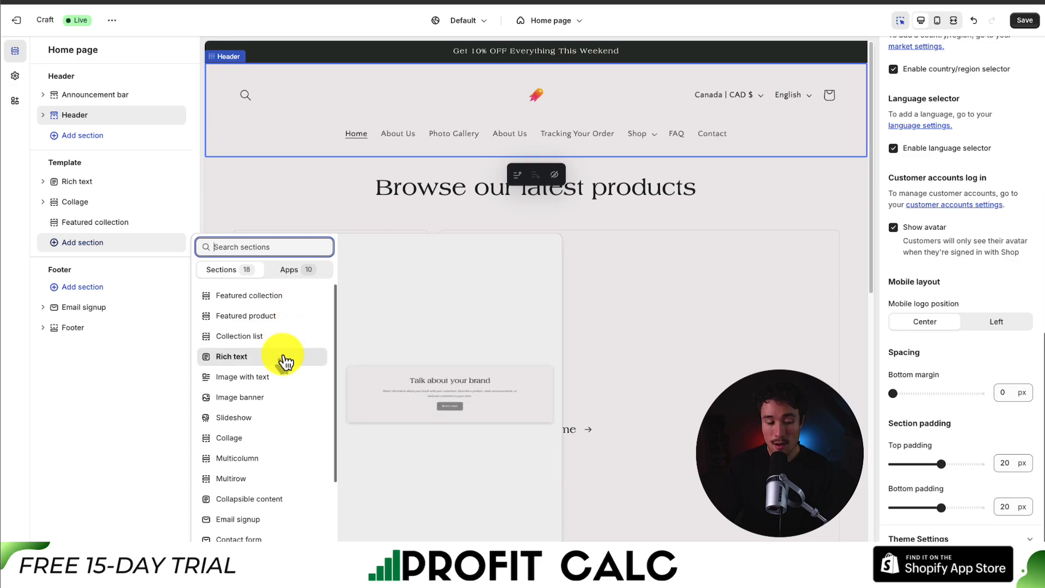
{"action": "key", "text": "Down"}
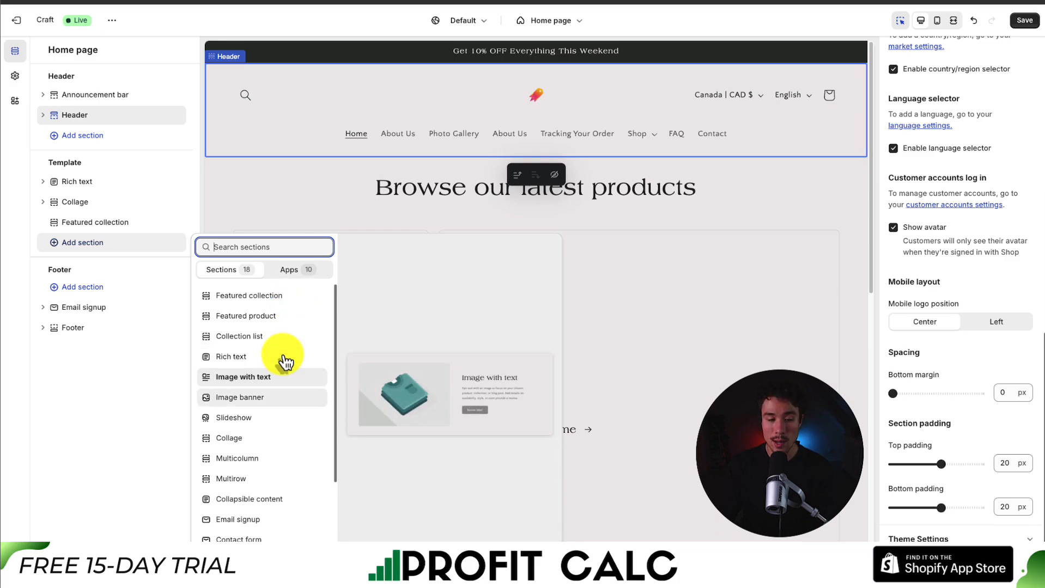
{"action": "key", "text": "Down"}
{"action": "left_click", "coordinate": [300, 403]}
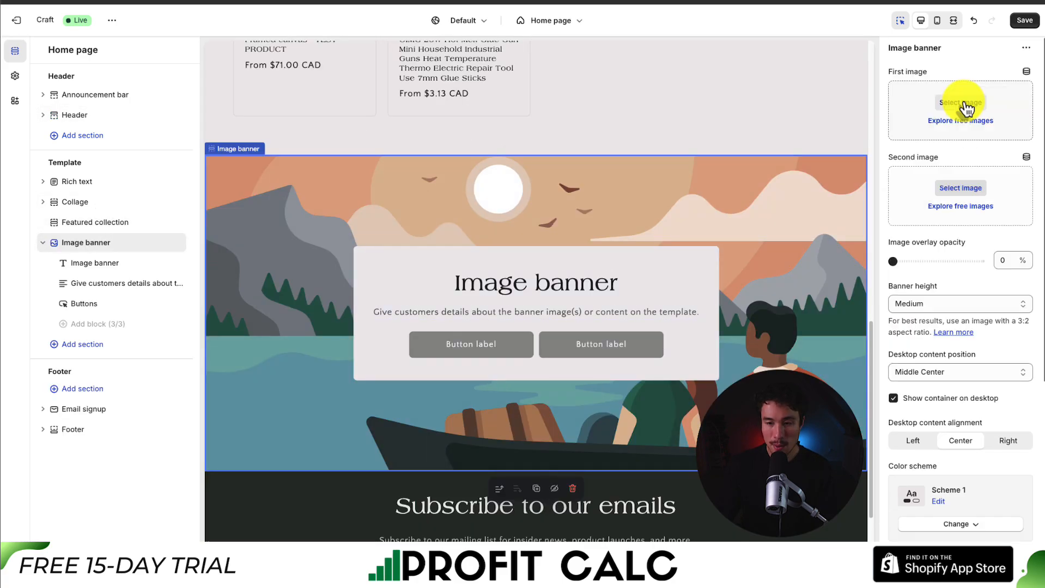
Set the image banner's first image to orange-poles-create-a-tunnel_1 and look over its remaining layout settings
{"action": "left_click", "coordinate": [965, 105]}
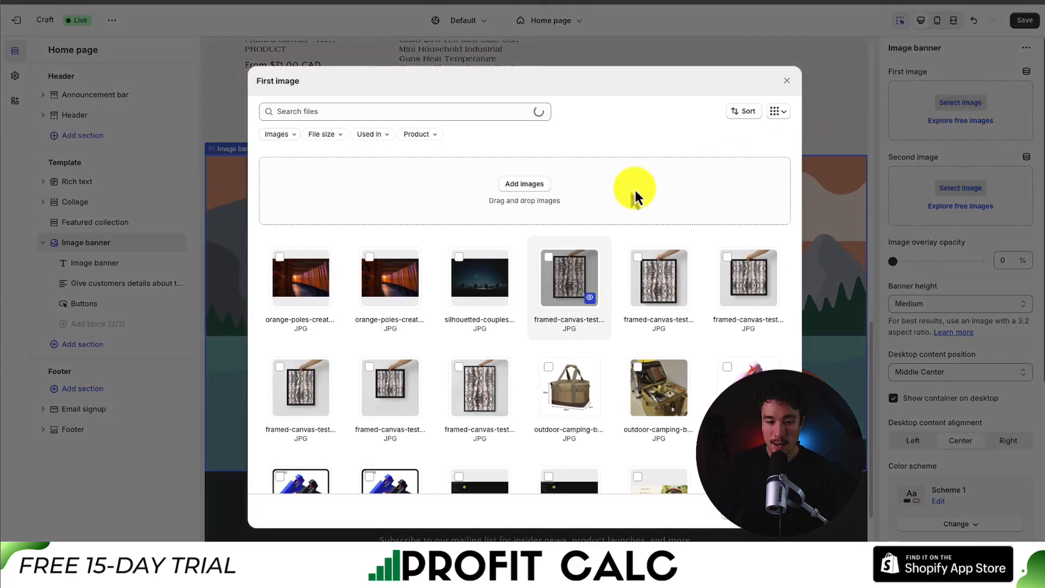
{"action": "left_click", "coordinate": [320, 281]}
{"action": "left_click", "coordinate": [784, 513]}
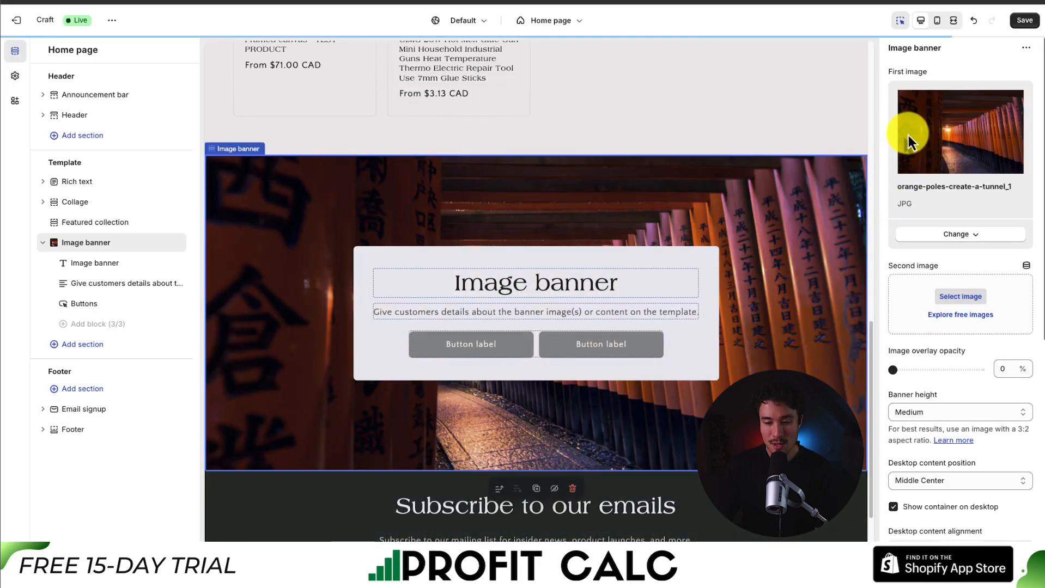
{"action": "scroll", "coordinate": [947, 223], "scroll_direction": "down", "scroll_amount": 4}
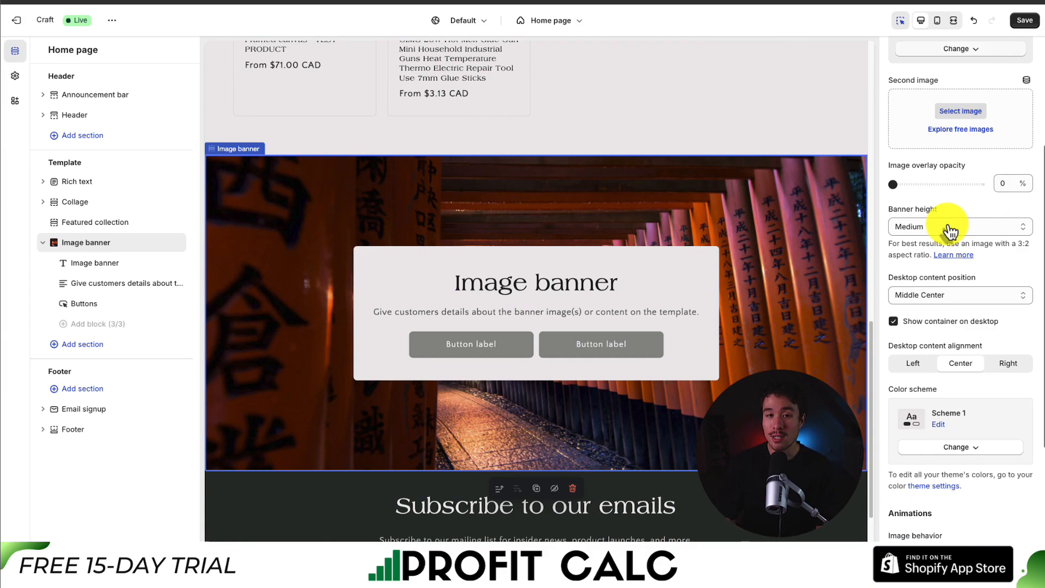
Set the banner heading to "Checkout Our Store" and label its first button "Shop NOW" with a link to All collections
{"action": "left_click", "coordinate": [543, 284]}
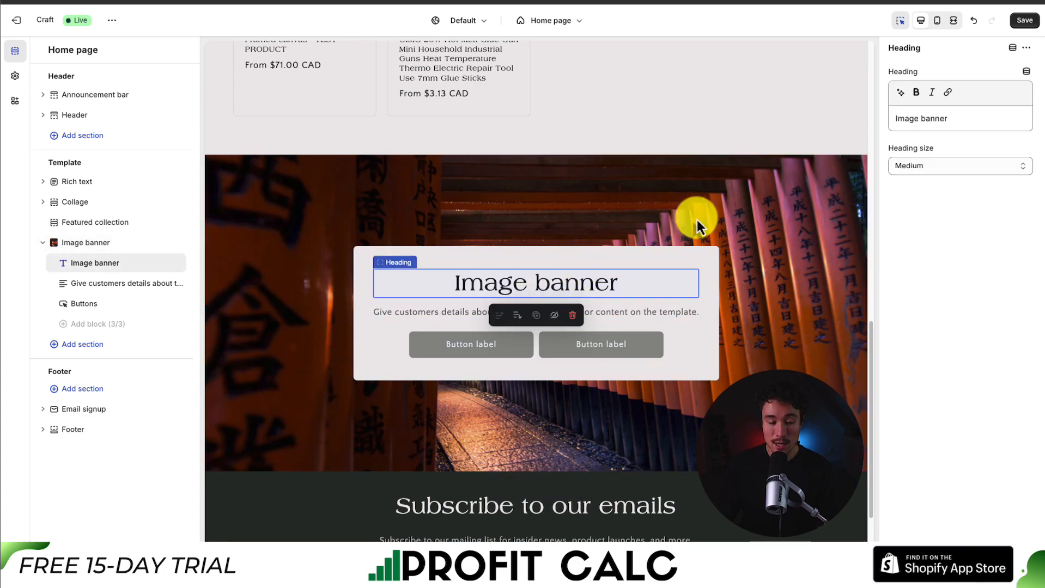
{"action": "type", "text": "Checkout Our Store"}
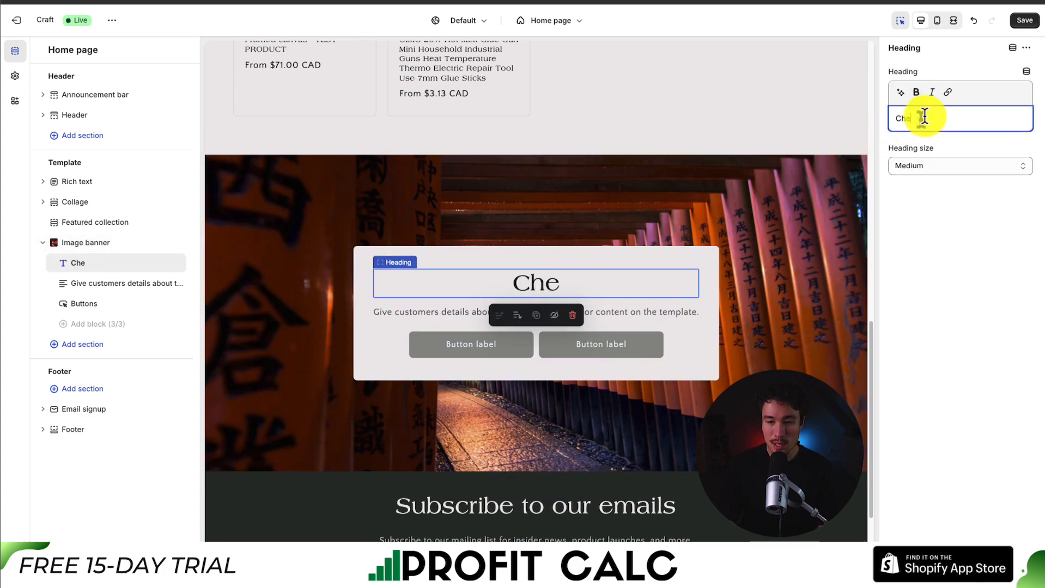
{"action": "left_click", "coordinate": [648, 347]}
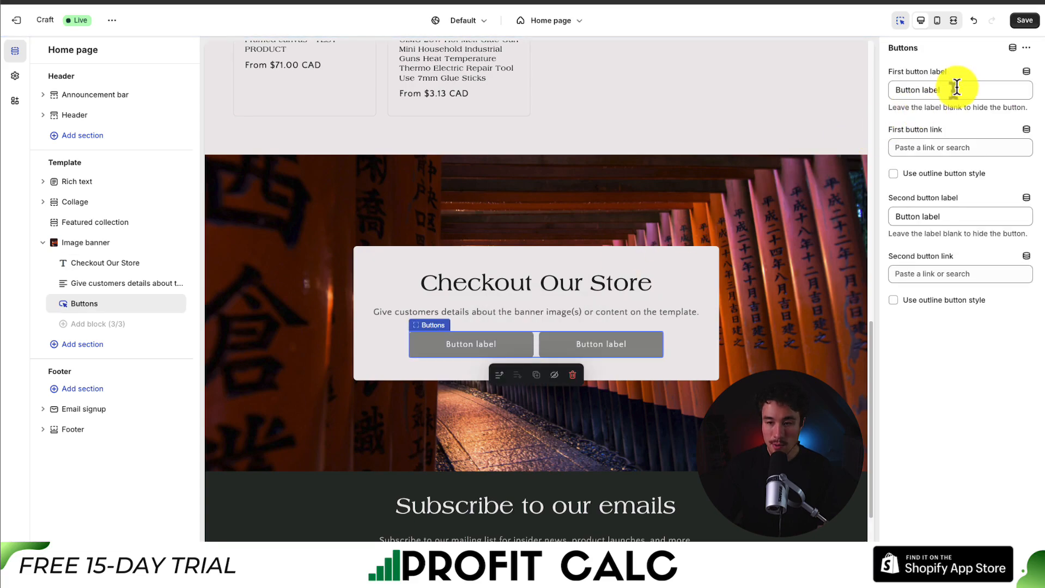
{"action": "left_click", "coordinate": [926, 148]}
{"action": "left_click", "coordinate": [947, 174]}
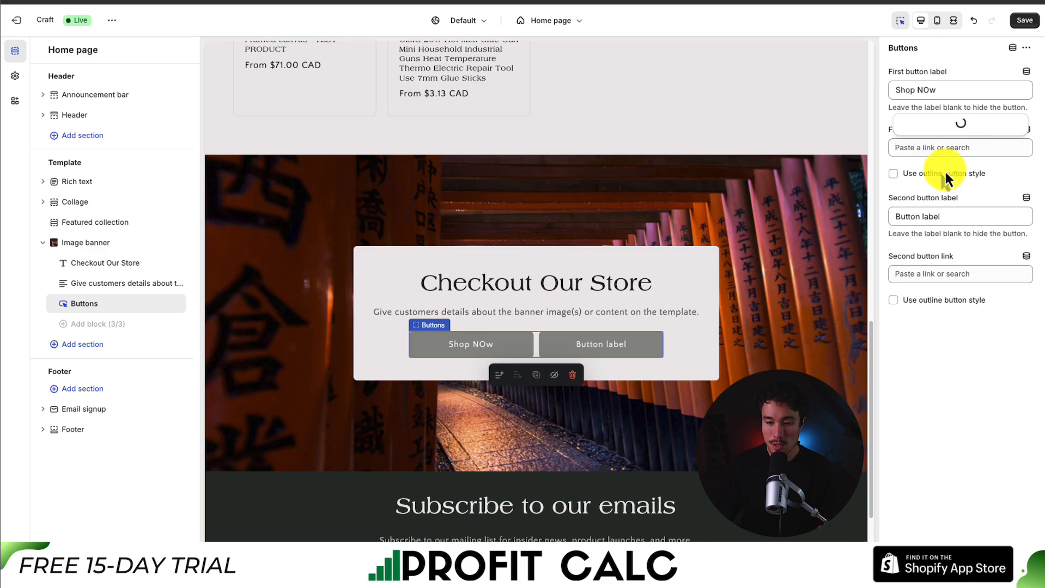
{"action": "left_click", "coordinate": [953, 196]}
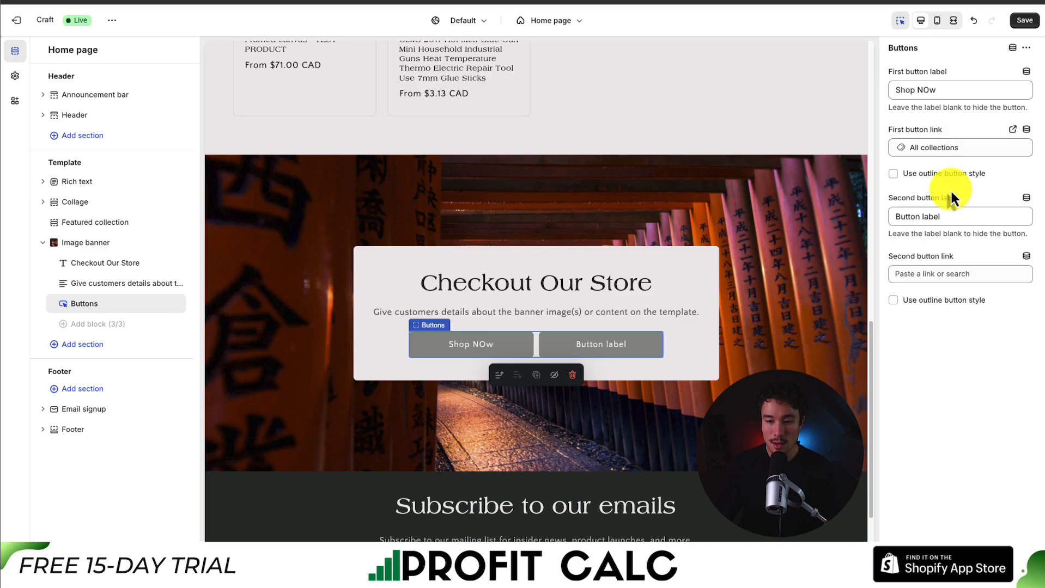
Move the Image banner section above Rich text as the first template section and collapse its blocks
{"action": "left_click", "coordinate": [300, 247]}
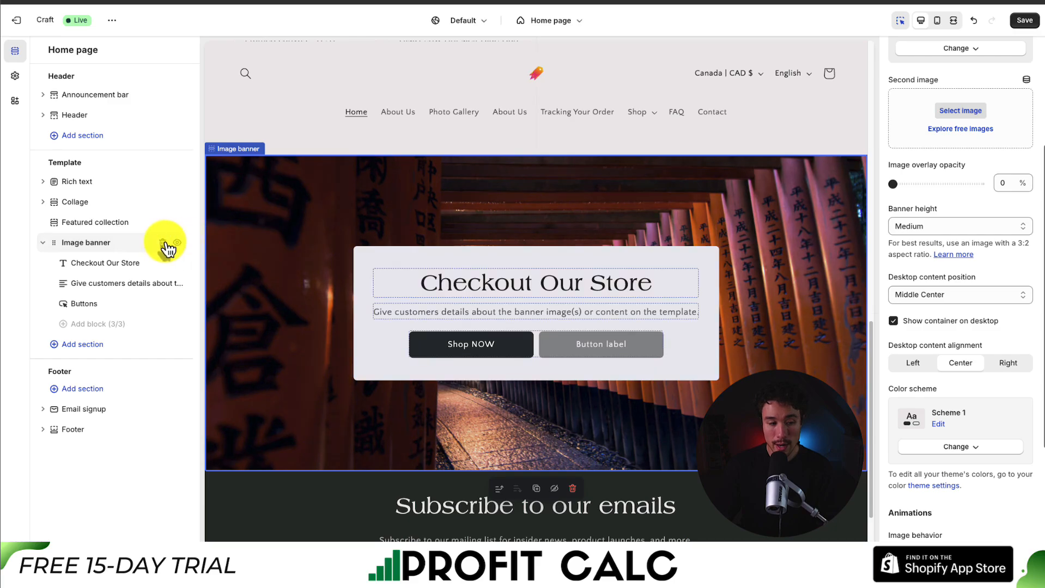
{"action": "left_click_drag", "start_coordinate": [56, 246], "coordinate": [70, 186]}
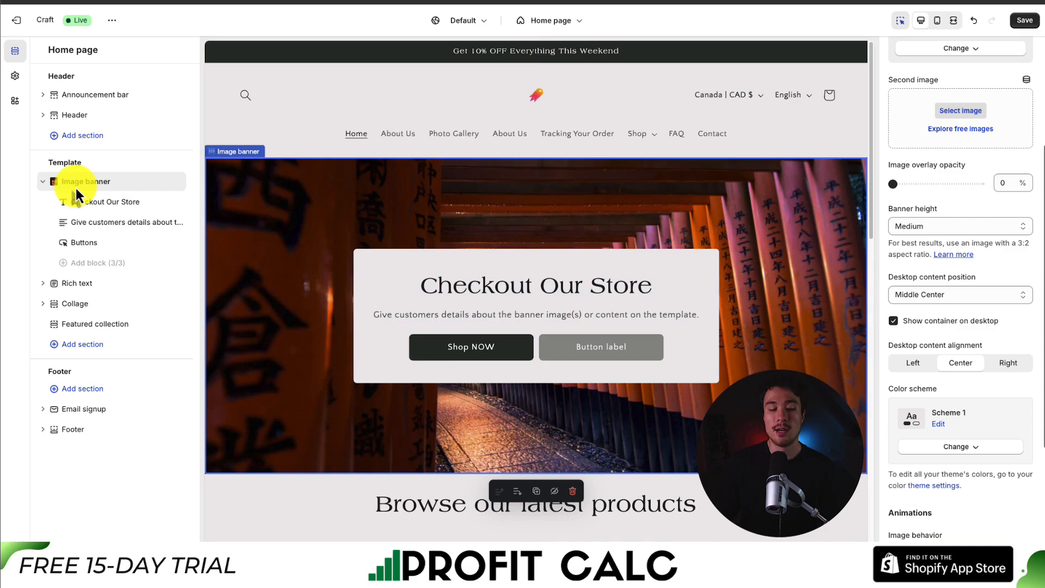
{"action": "scroll", "coordinate": [448, 266], "scroll_direction": "down", "scroll_amount": 5}
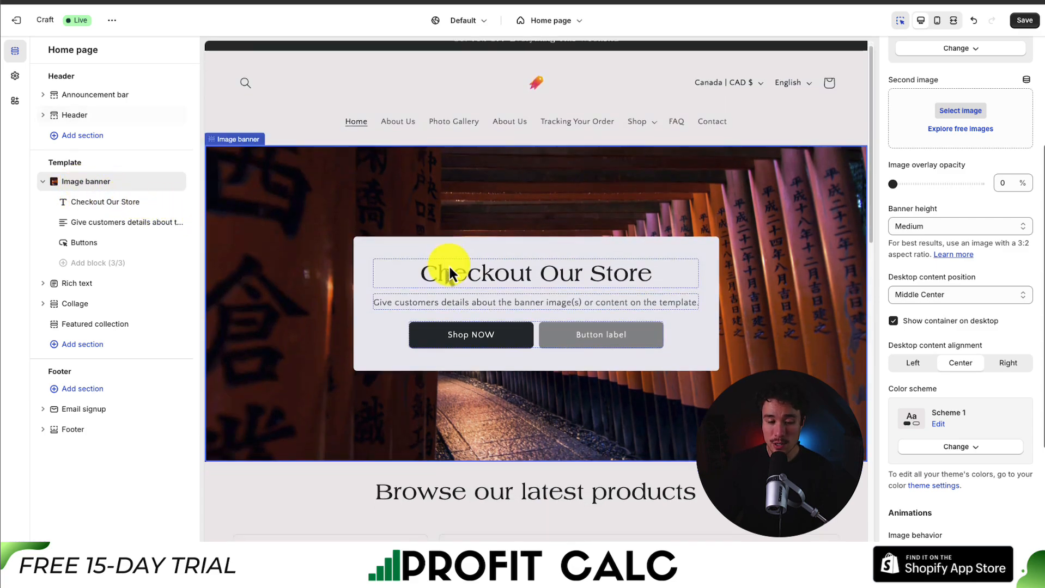
{"action": "left_click", "coordinate": [45, 181]}
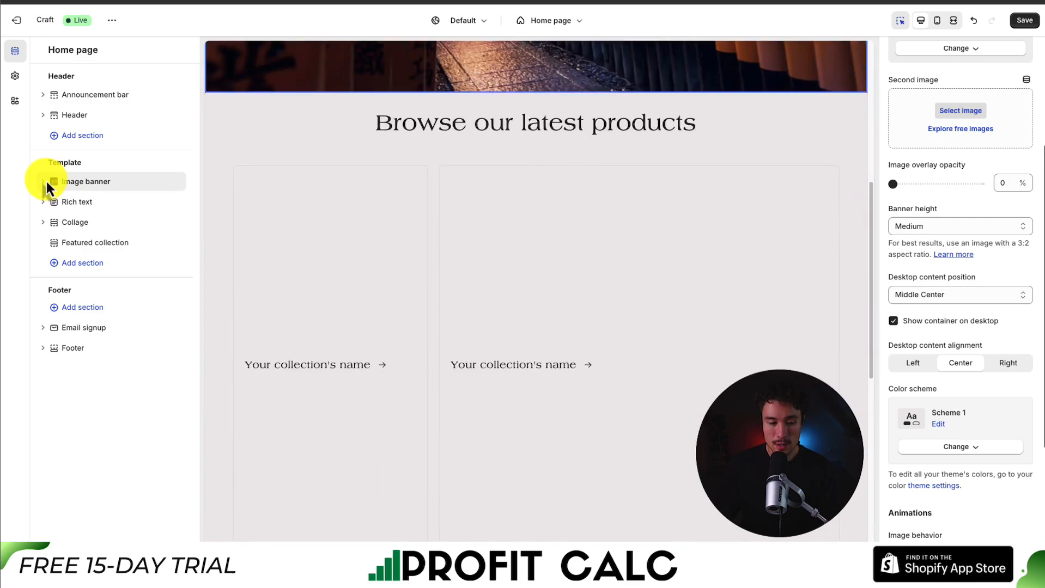
Assign the Camping collection to the first collection block in the Collage section
{"action": "left_click", "coordinate": [75, 224]}
{"action": "left_click", "coordinate": [80, 248]}
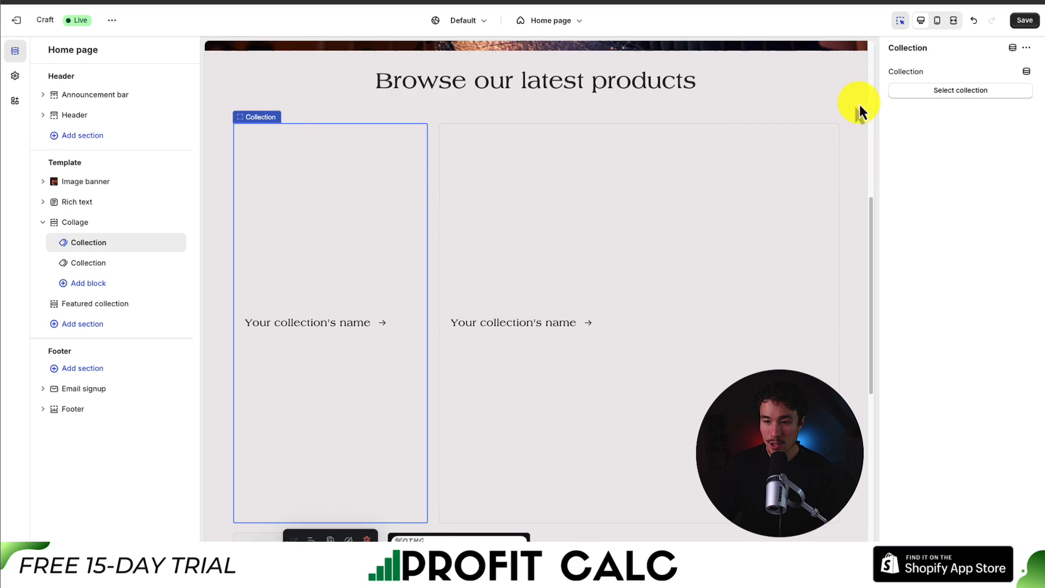
{"action": "left_click", "coordinate": [959, 89]}
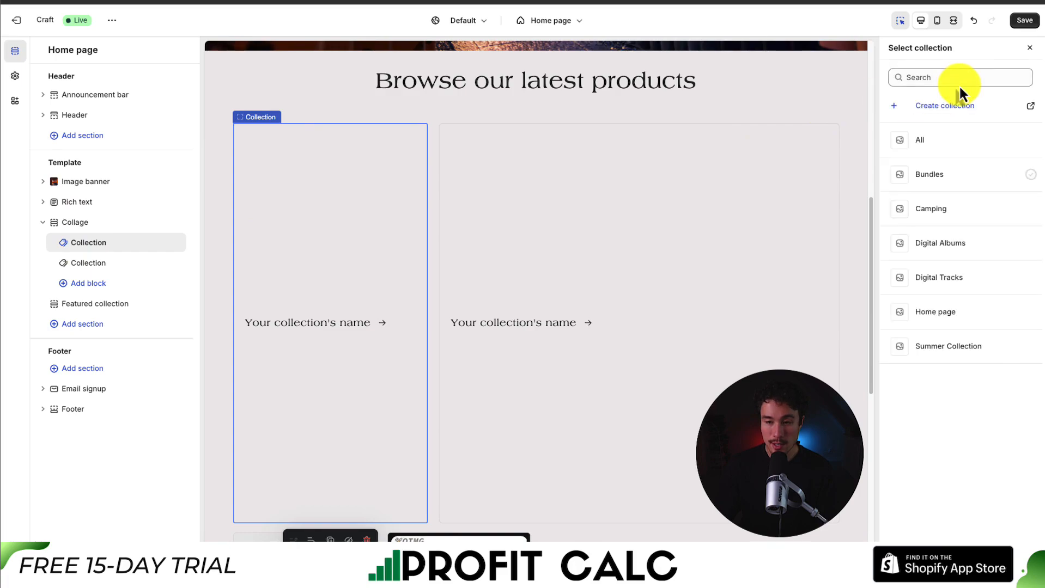
{"action": "left_click", "coordinate": [956, 211]}
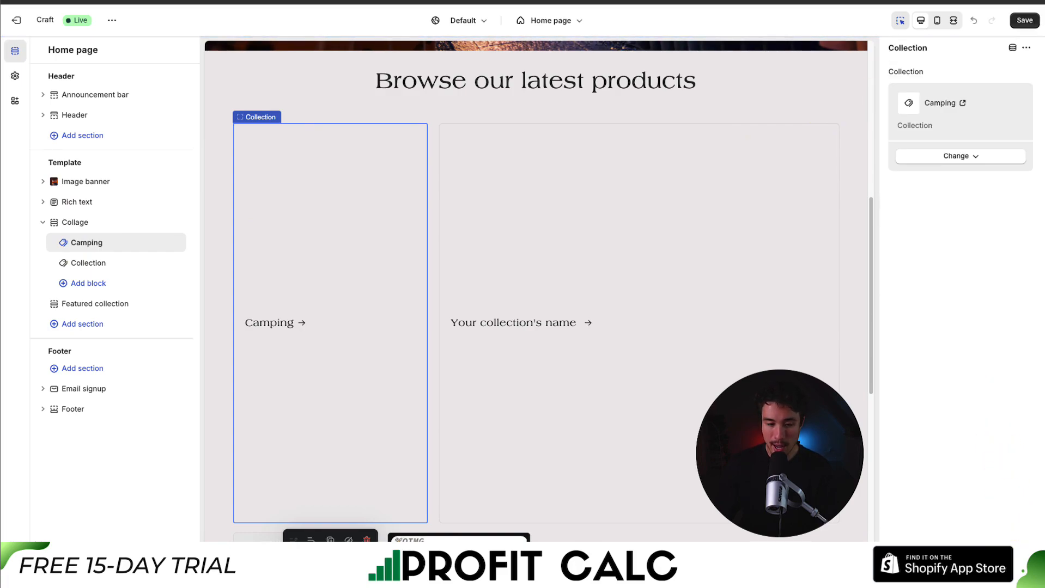
Try to assign Summer Collection to the second collection block in the Collage section
{"action": "left_click", "coordinate": [838, 159]}
{"action": "left_click", "coordinate": [976, 90]}
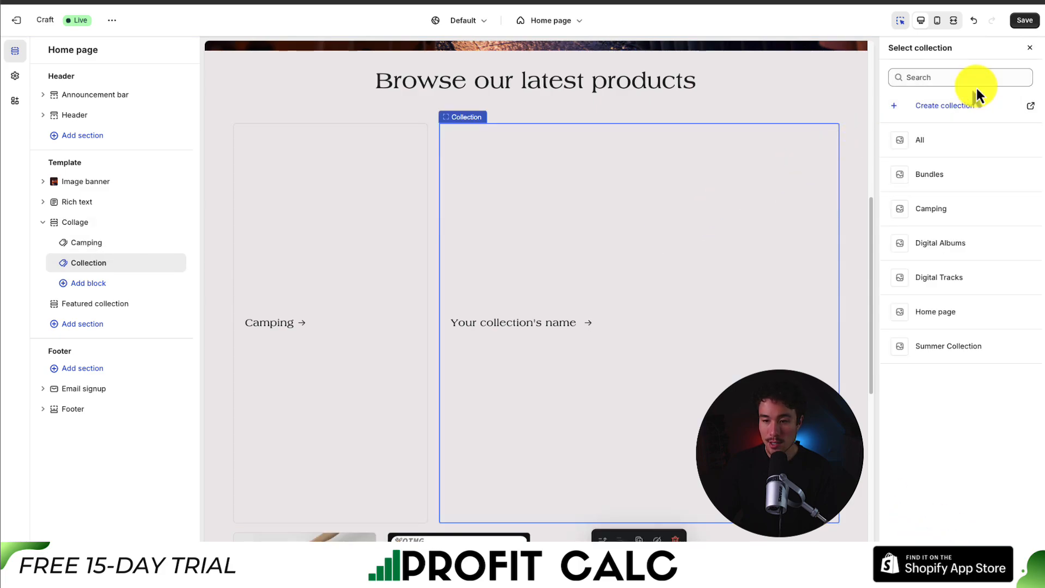
{"action": "left_click", "coordinate": [956, 348]}
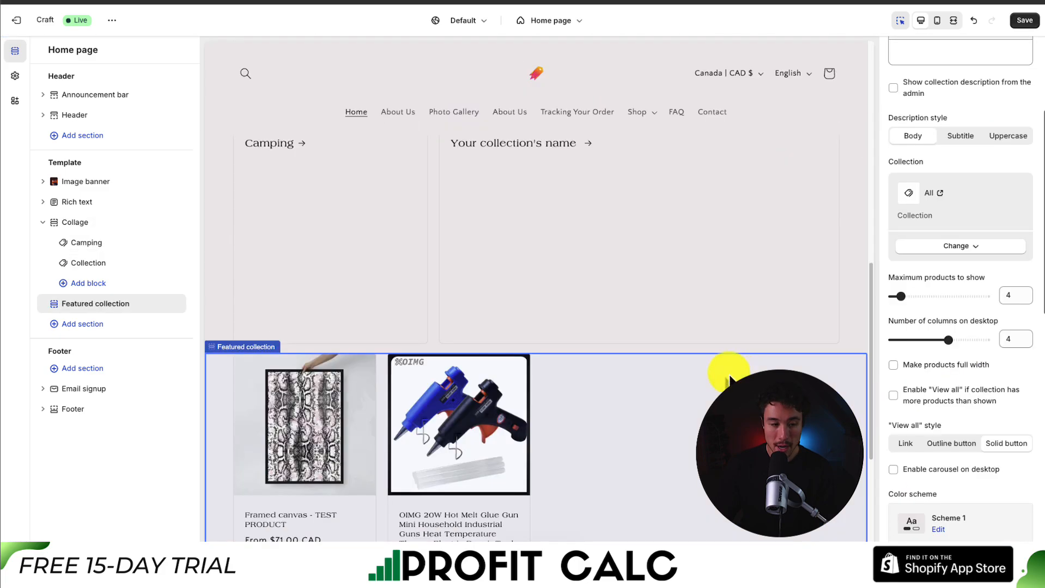
Collapse the Collage section and delete it from the home page template
{"action": "left_click", "coordinate": [44, 223]}
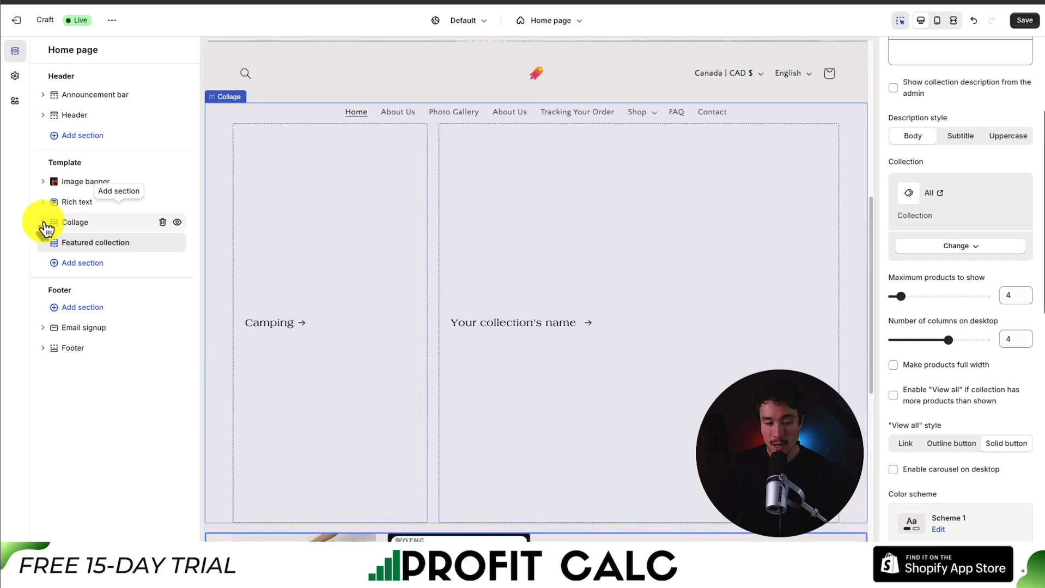
{"action": "left_click", "coordinate": [165, 221]}
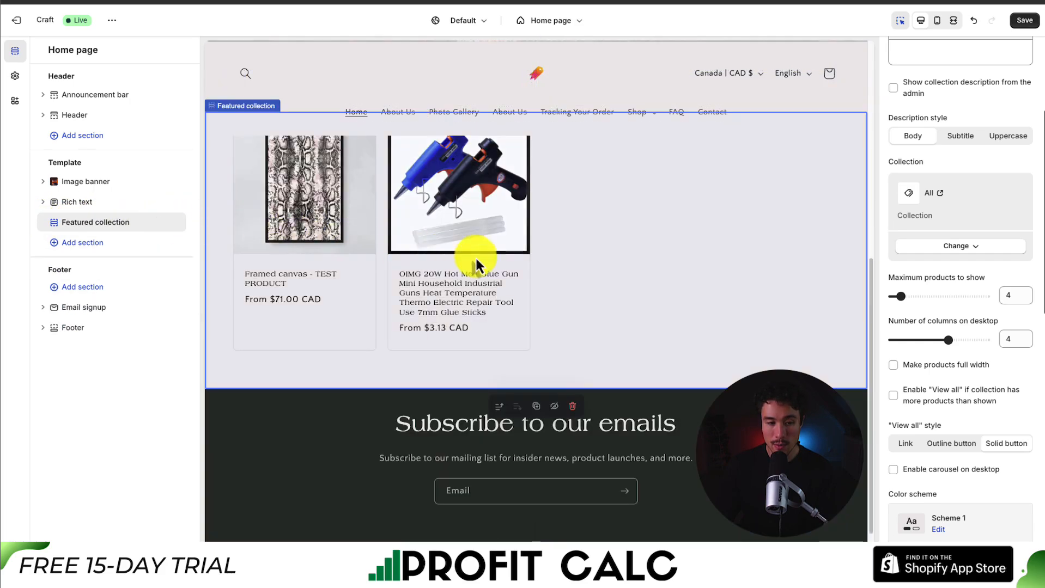
{"action": "scroll", "coordinate": [648, 284], "scroll_direction": "up", "scroll_amount": 3}
Add another Featured collection section to the end of the template and open its settings
{"action": "left_click", "coordinate": [72, 254]}
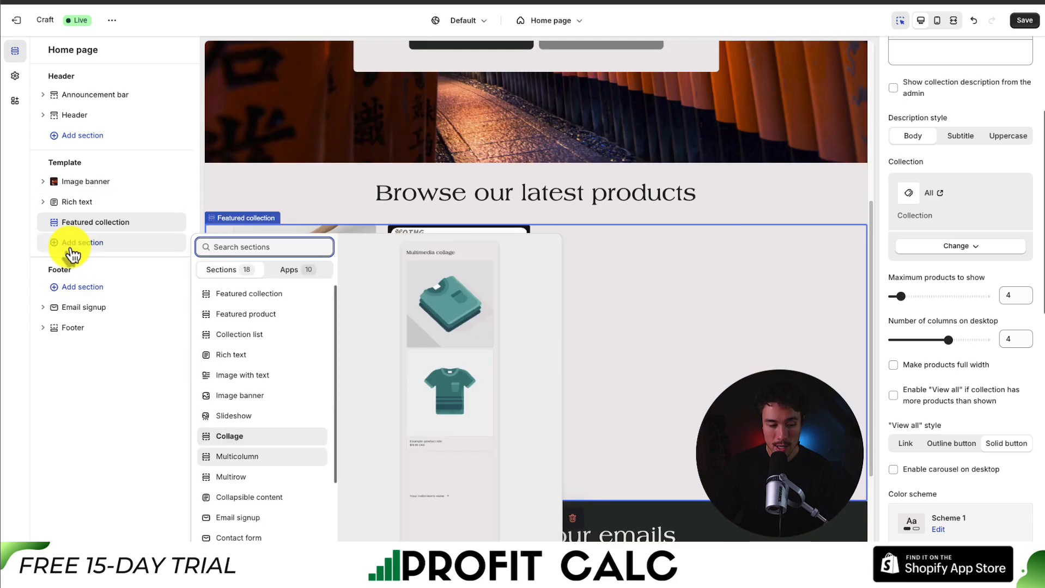
{"action": "left_click", "coordinate": [275, 304]}
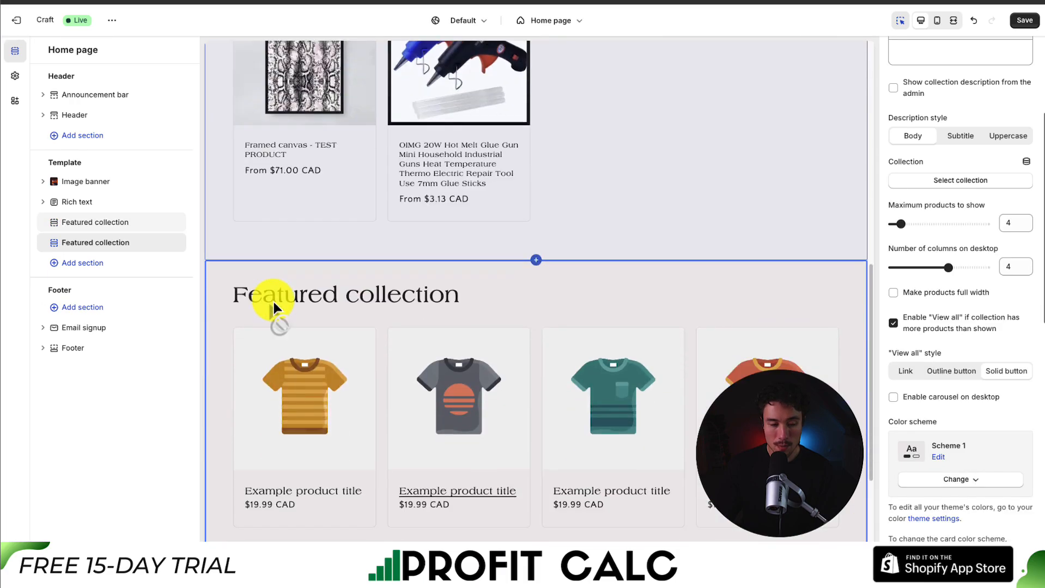
{"action": "left_click", "coordinate": [70, 245]}
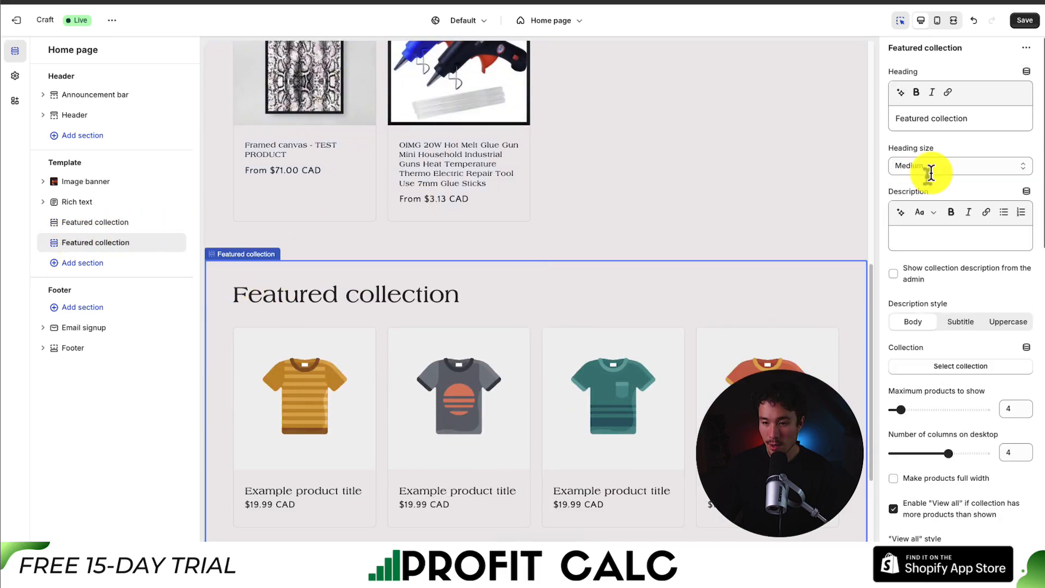
Review the new Featured collection section's settings and set its collection to Home page
{"action": "scroll", "coordinate": [931, 180], "scroll_direction": "down", "scroll_amount": 5}
{"action": "scroll", "coordinate": [943, 281], "scroll_direction": "up", "scroll_amount": 5}
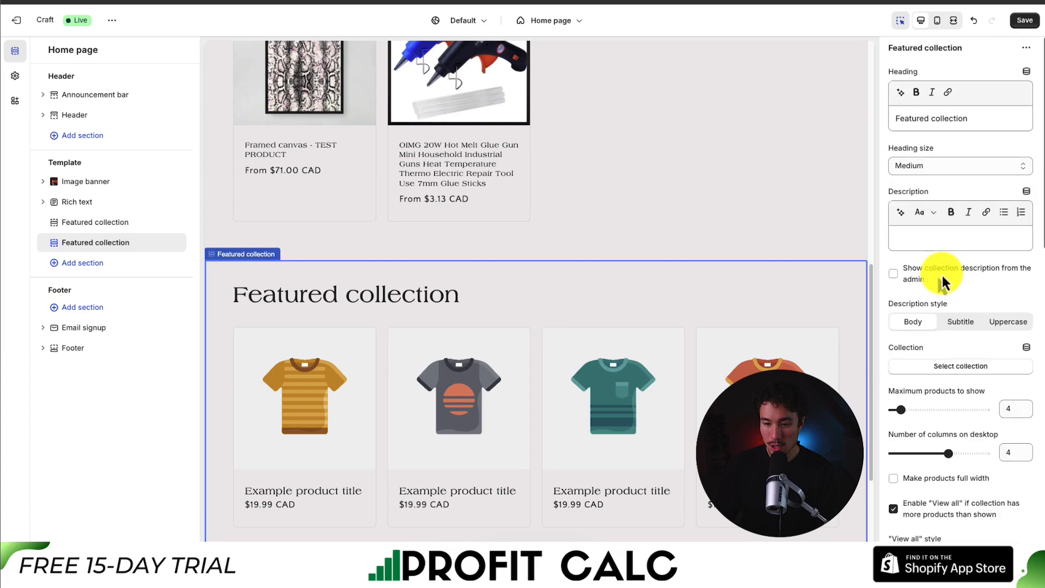
{"action": "left_click", "coordinate": [972, 365]}
{"action": "left_click", "coordinate": [977, 353]}
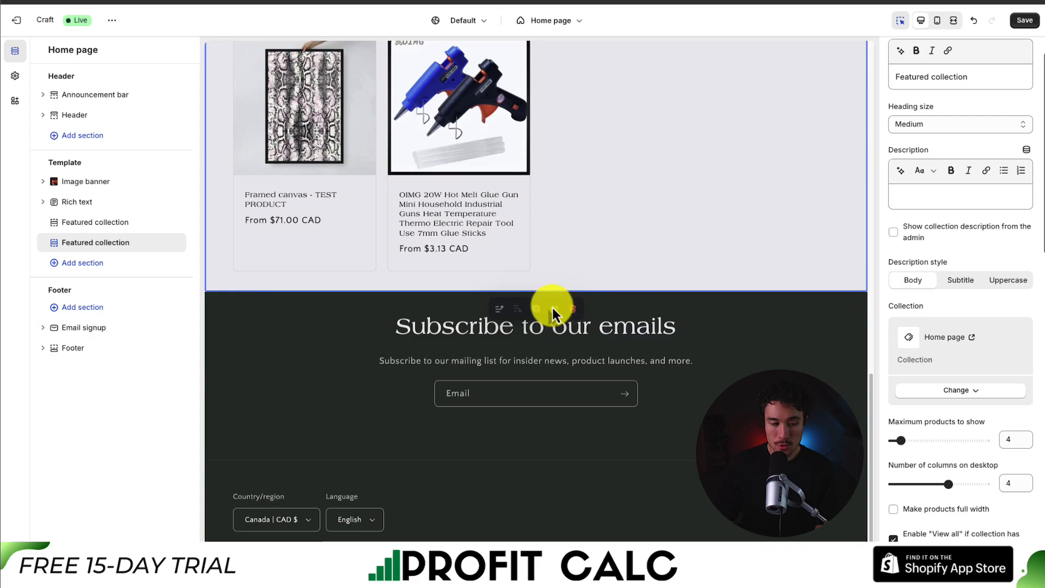
Examine the footer's Email signup section, including its heading and subheading text
{"action": "left_click", "coordinate": [121, 329]}
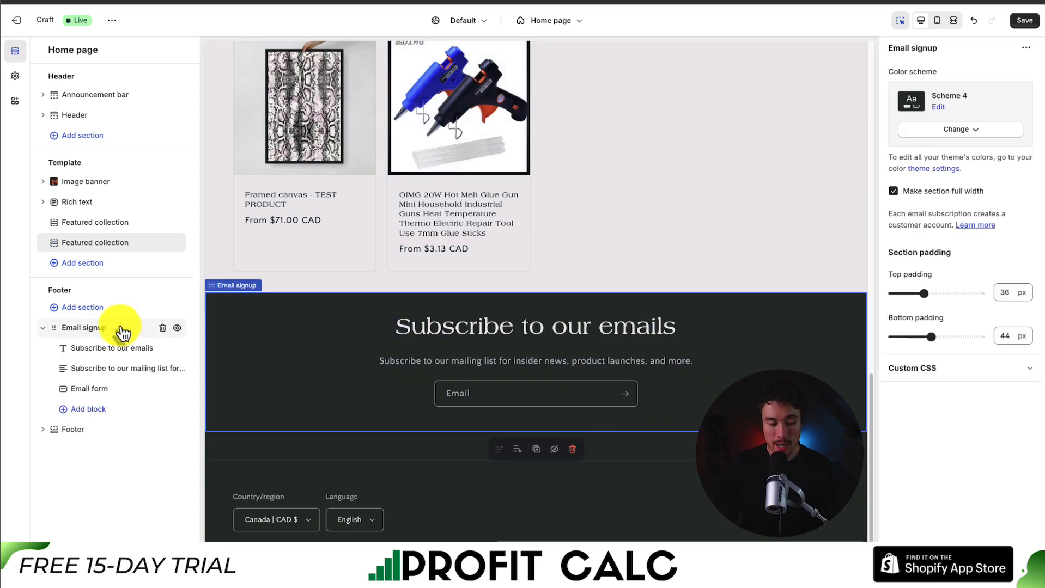
{"action": "left_click", "coordinate": [479, 330]}
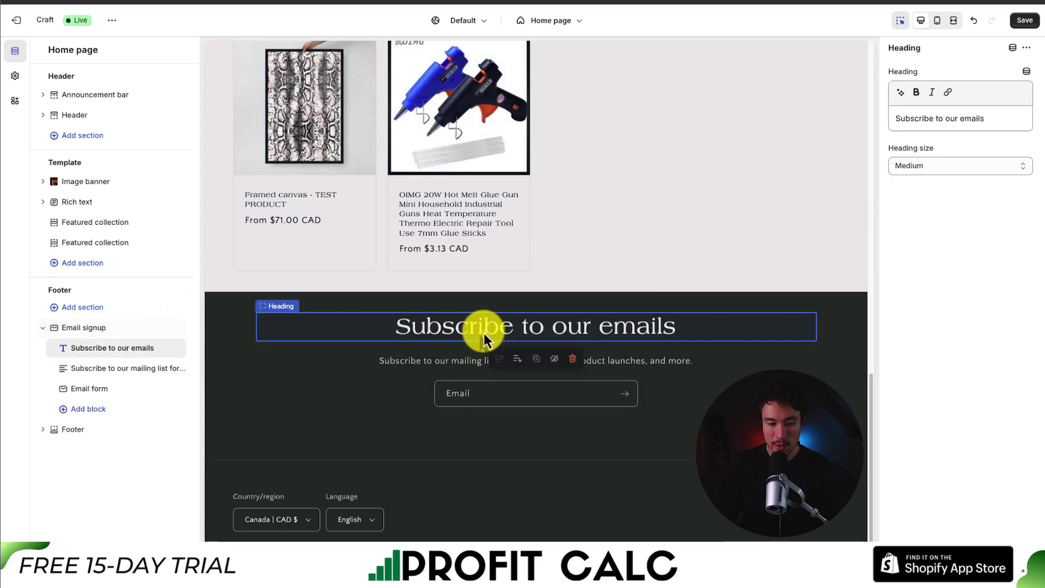
{"action": "left_click", "coordinate": [447, 362]}
{"action": "left_click_drag", "start_coordinate": [944, 176], "coordinate": [882, 82]}
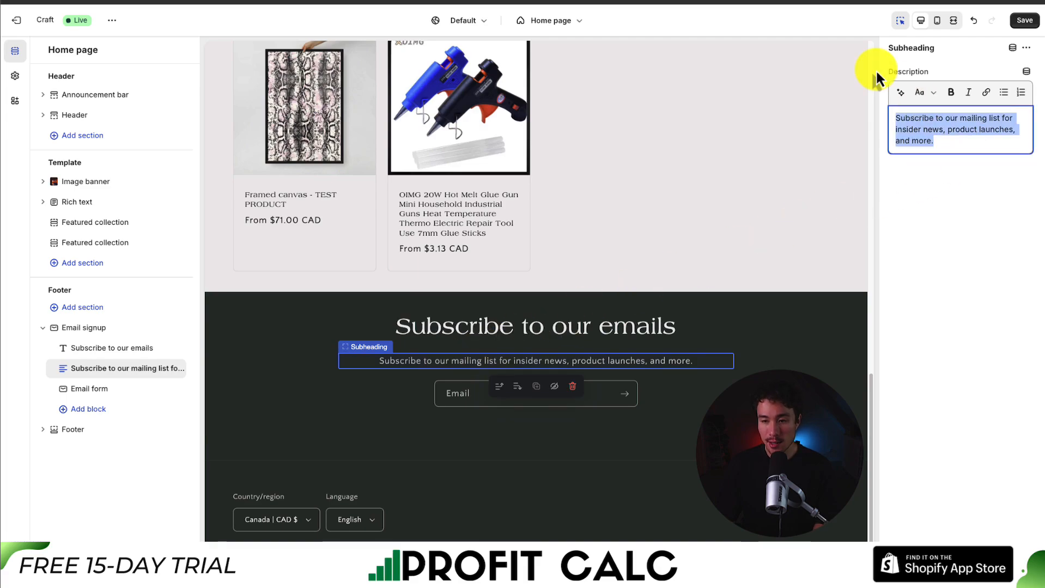
Delete the Email signup section from the footer group
{"action": "left_click", "coordinate": [97, 338]}
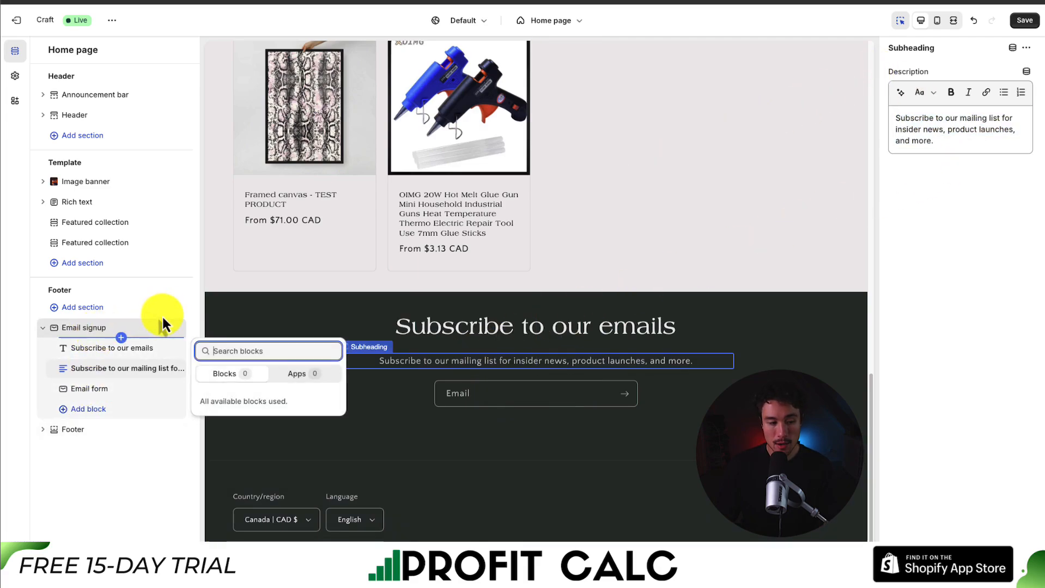
{"action": "left_click", "coordinate": [162, 326]}
{"action": "left_click", "coordinate": [162, 329]}
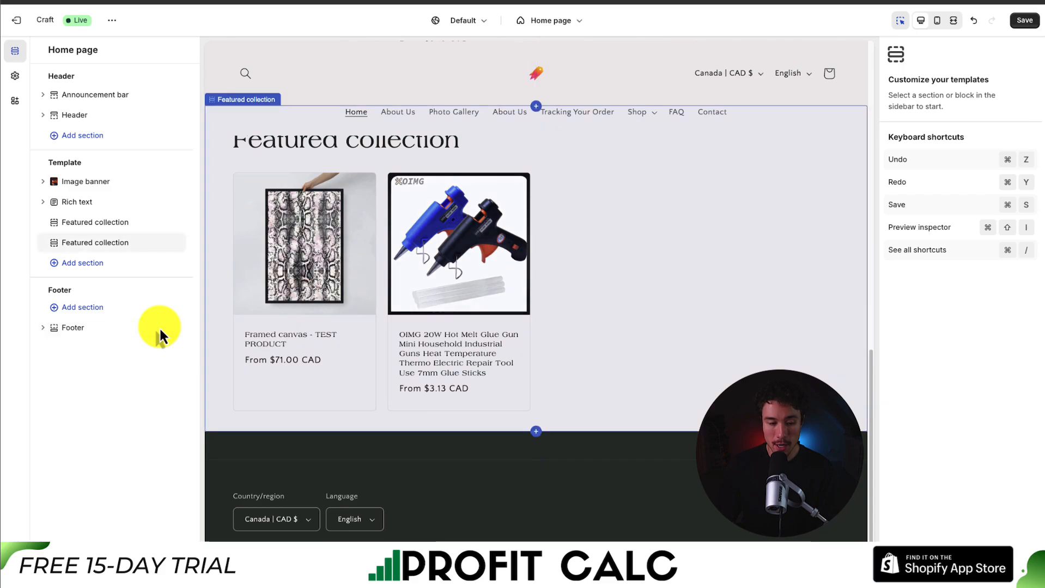
Expand the Footer section and add a Menu block to it
{"action": "left_click", "coordinate": [56, 337]}
{"action": "left_click", "coordinate": [85, 336]}
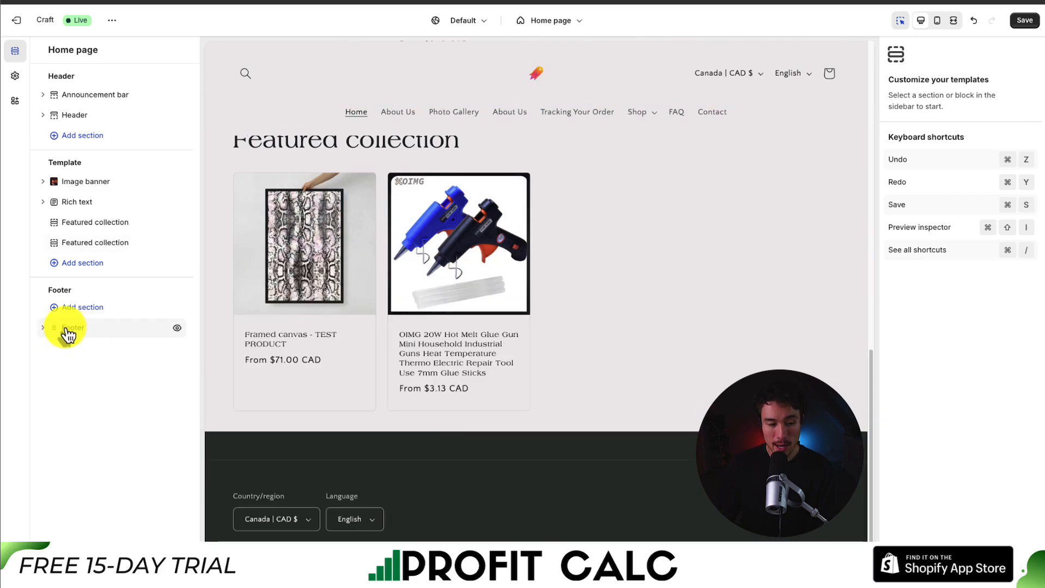
{"action": "left_click", "coordinate": [68, 331]}
{"action": "left_click", "coordinate": [88, 348]}
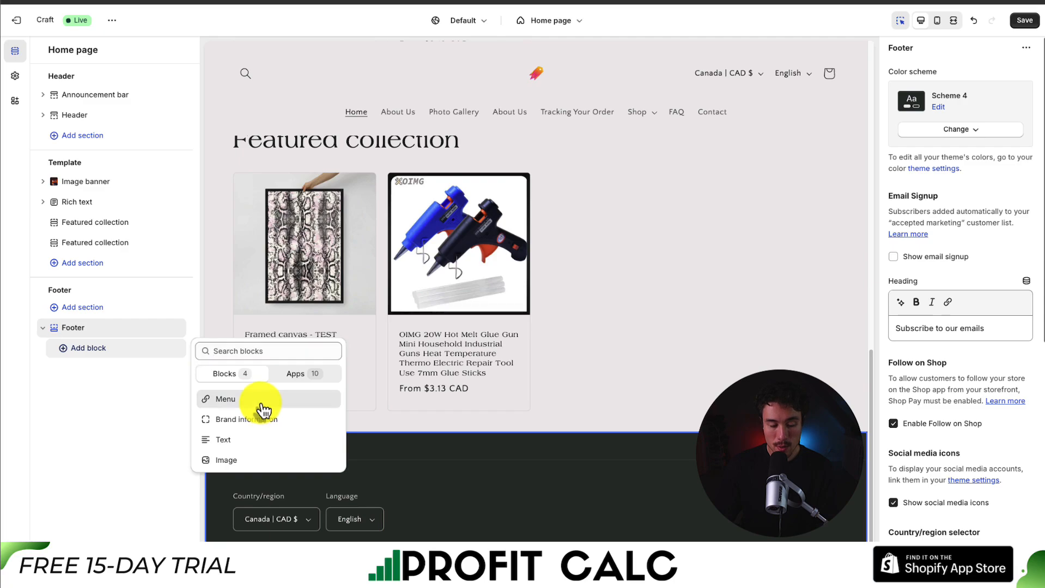
{"action": "left_click", "coordinate": [261, 405]}
Open the Footer section's spacing settings and set its top margin to 28 px
{"action": "left_click", "coordinate": [259, 422]}
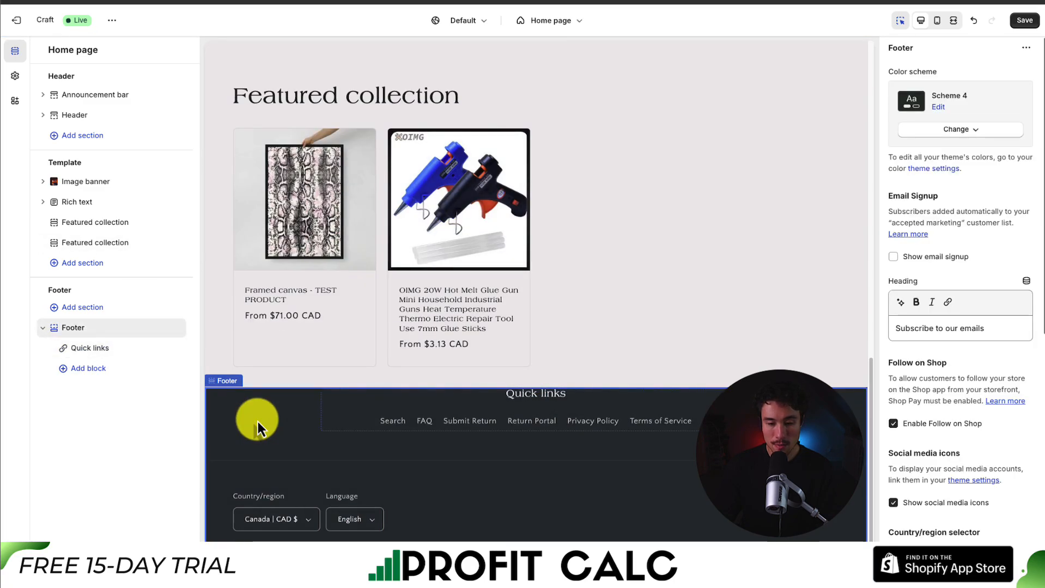
{"action": "left_click", "coordinate": [88, 334]}
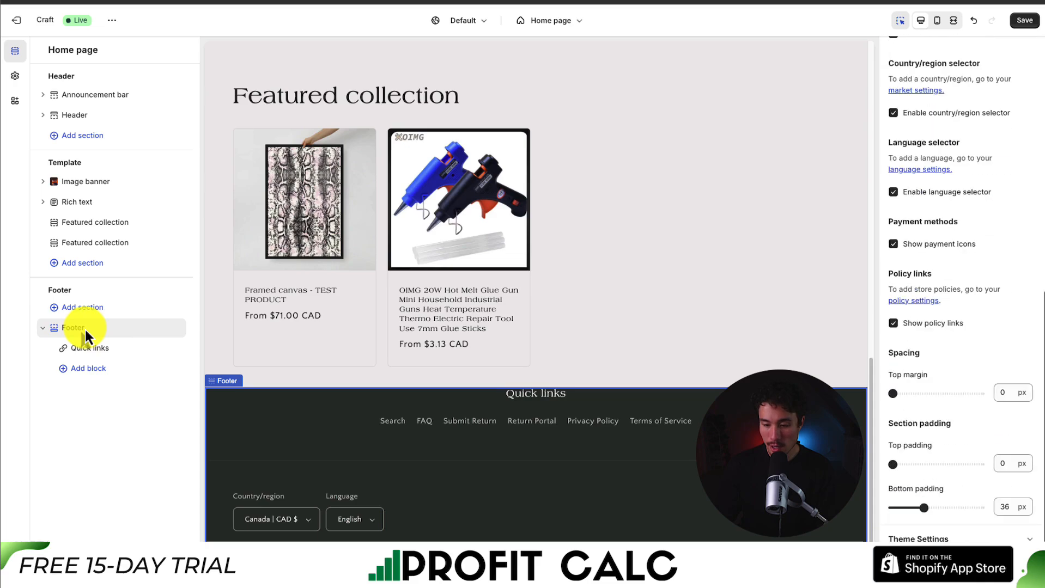
{"action": "left_click_drag", "start_coordinate": [893, 394], "coordinate": [916, 401]}
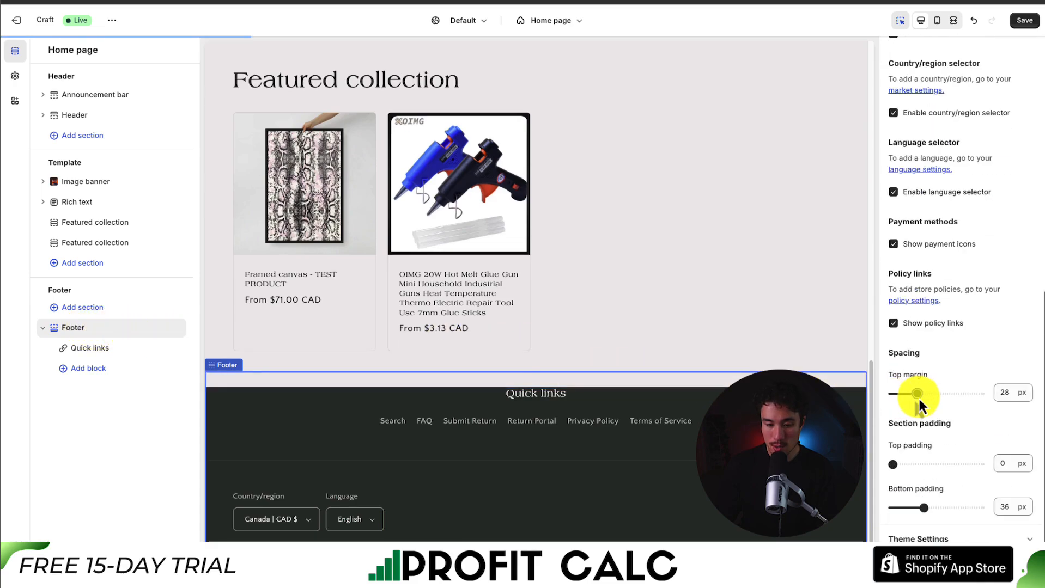
Review the home page preview from the header and image banner down to the featured collections
{"action": "left_click", "coordinate": [633, 333]}
{"action": "scroll", "coordinate": [632, 335], "scroll_direction": "up", "scroll_amount": 10}
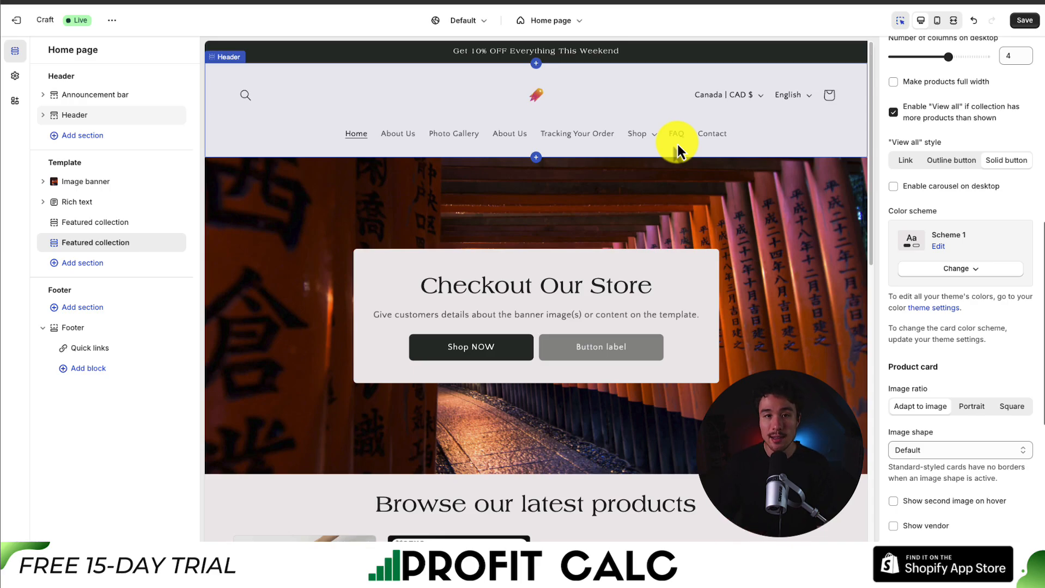
{"action": "scroll", "coordinate": [599, 218], "scroll_direction": "down", "scroll_amount": 2}
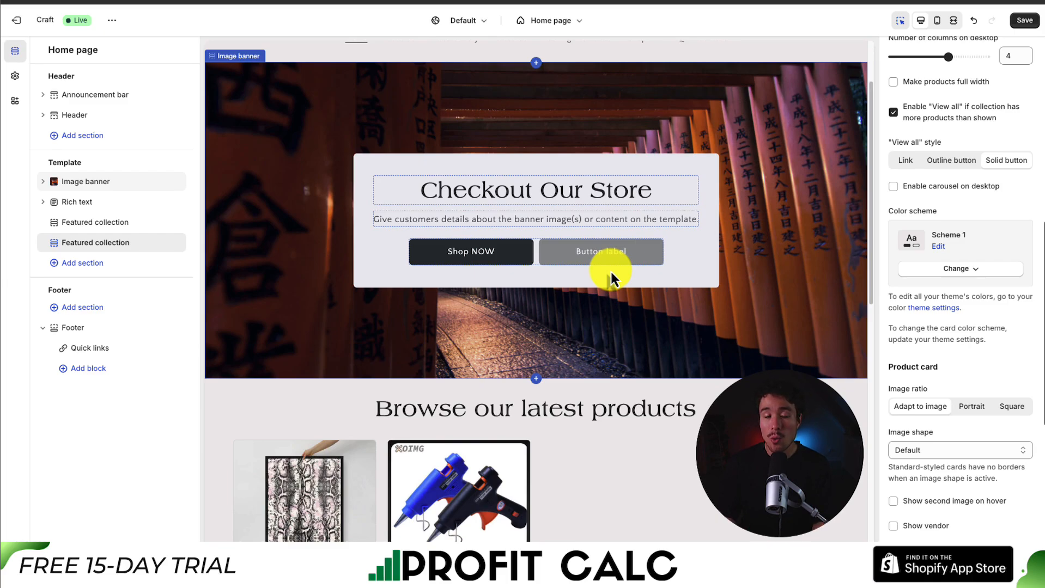
{"action": "scroll", "coordinate": [611, 275], "scroll_direction": "down", "scroll_amount": 5}
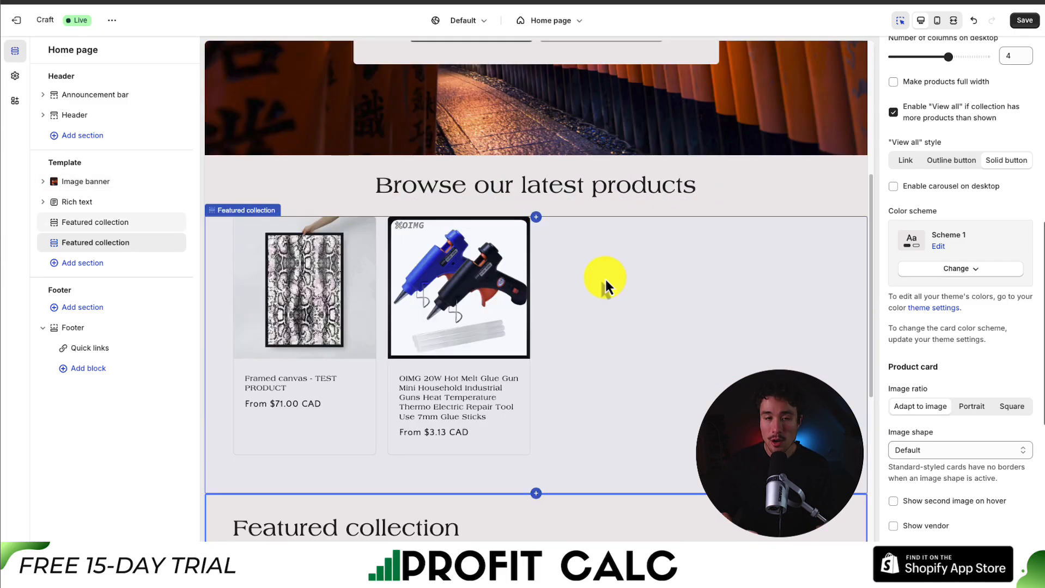
{"action": "left_click", "coordinate": [563, 284]}
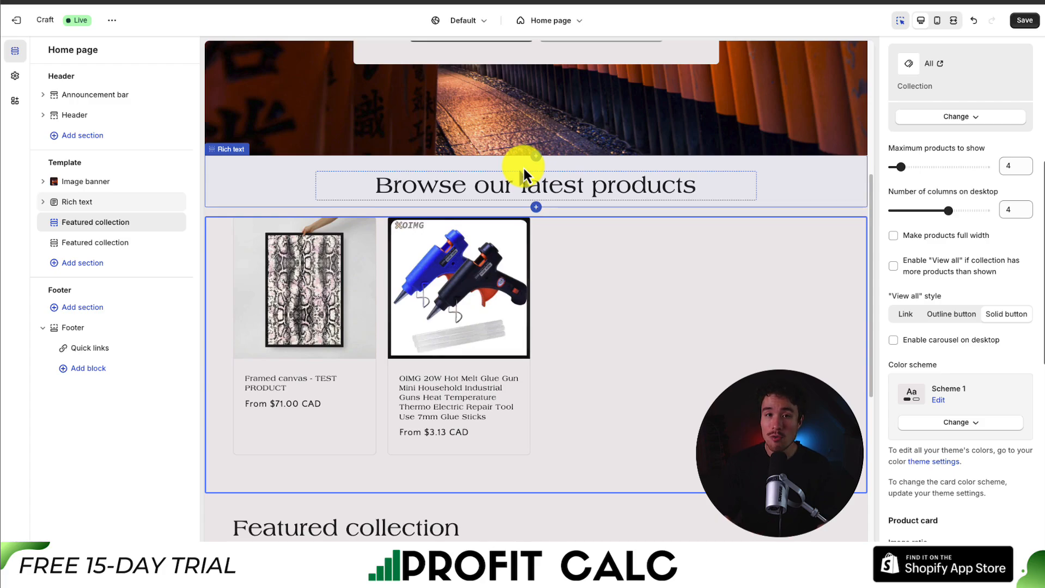
Open the theme settings and save the theme's changes
{"action": "left_click", "coordinate": [15, 76]}
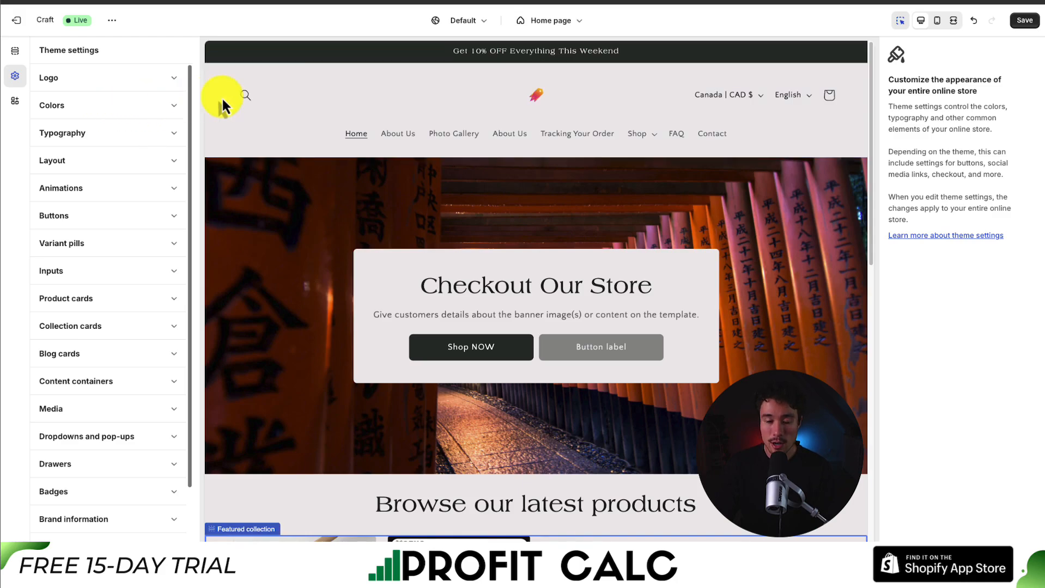
{"action": "left_click", "coordinate": [1021, 23]}
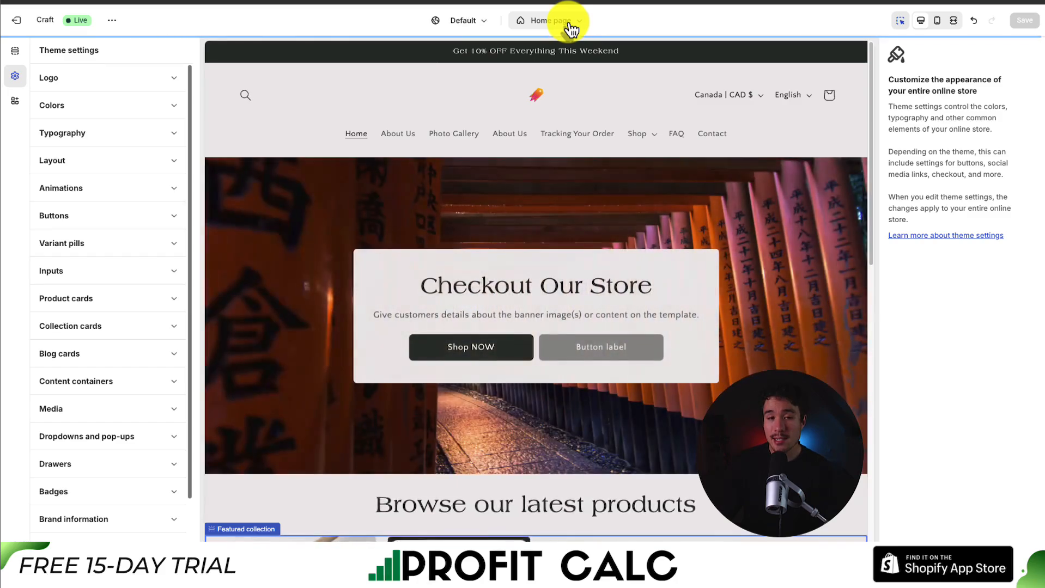
Switch the editor from the home page to the Default collection template
{"action": "left_click", "coordinate": [570, 30]}
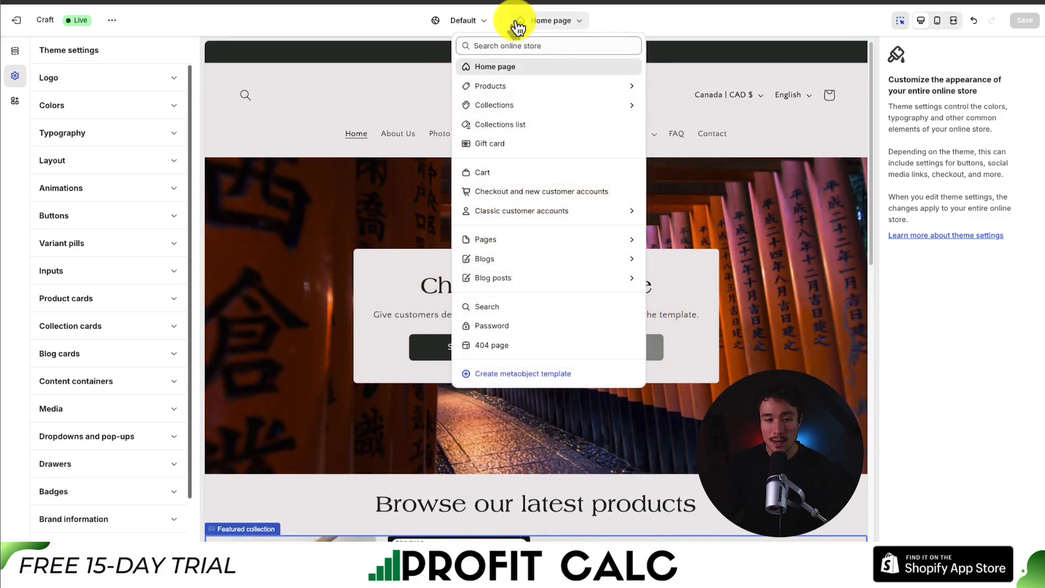
{"action": "left_click", "coordinate": [496, 47]}
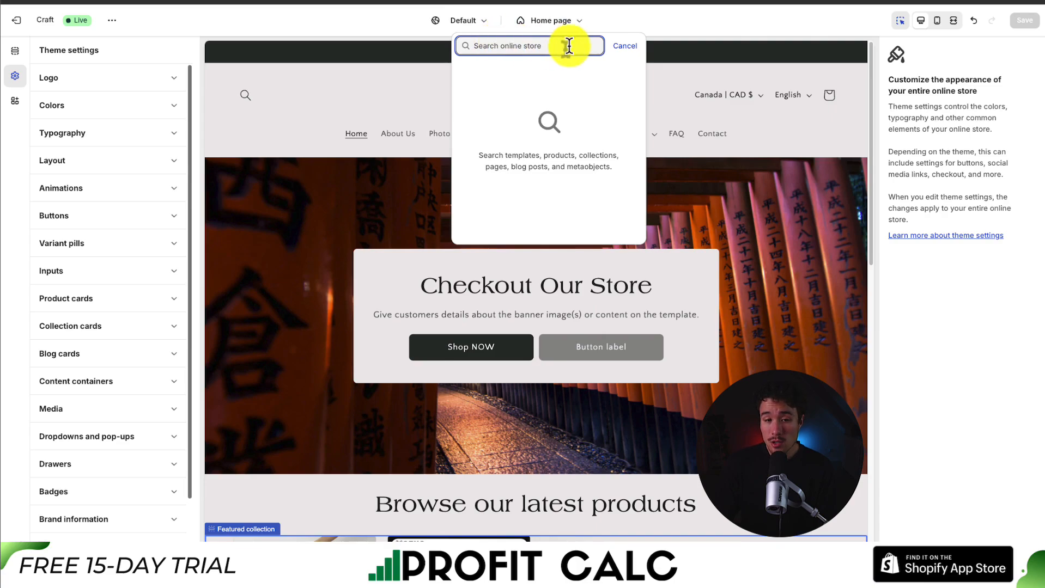
{"action": "left_click", "coordinate": [621, 46]}
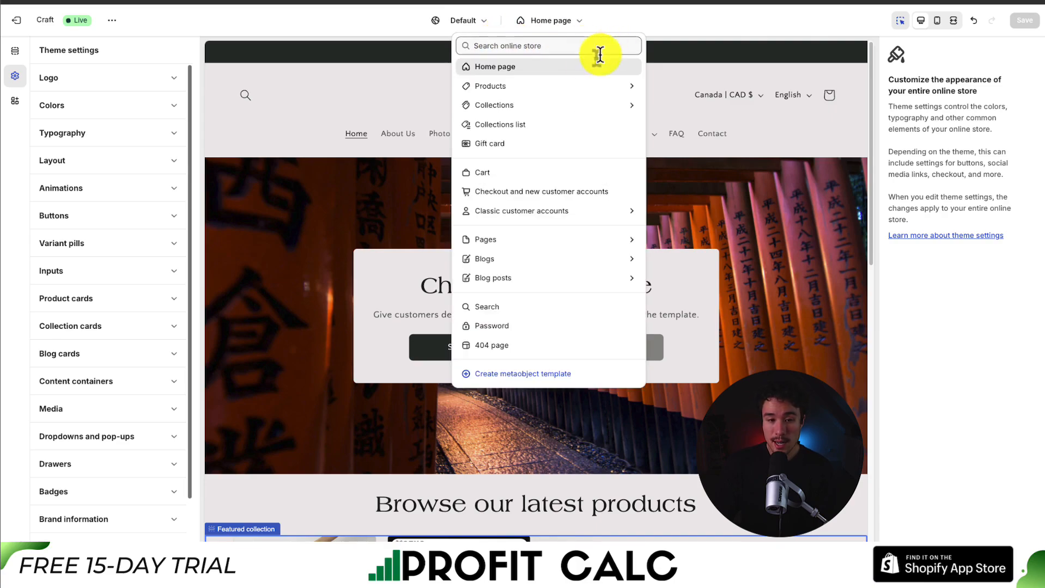
{"action": "left_click", "coordinate": [526, 105]}
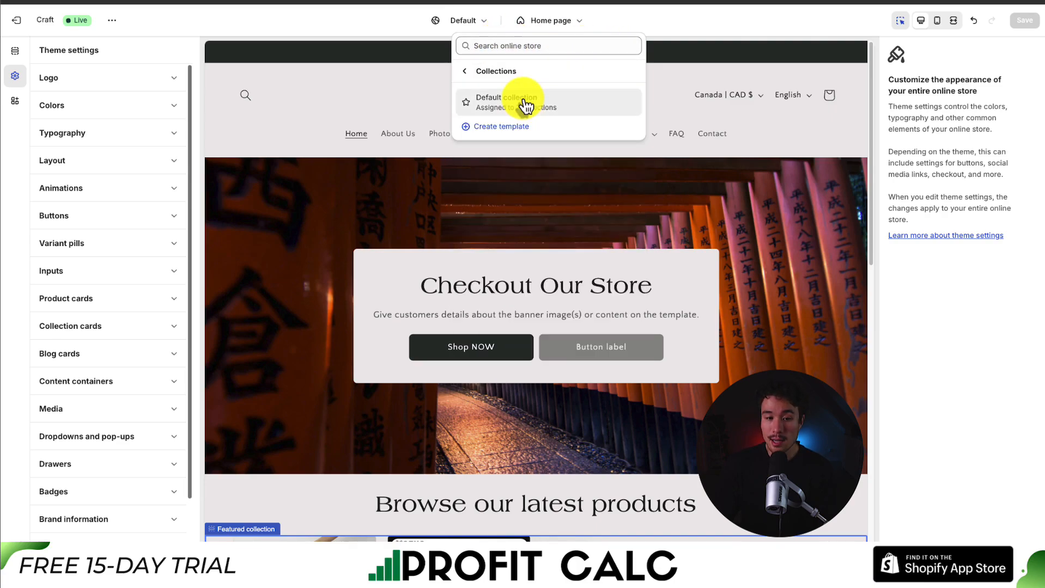
{"action": "left_click", "coordinate": [481, 99]}
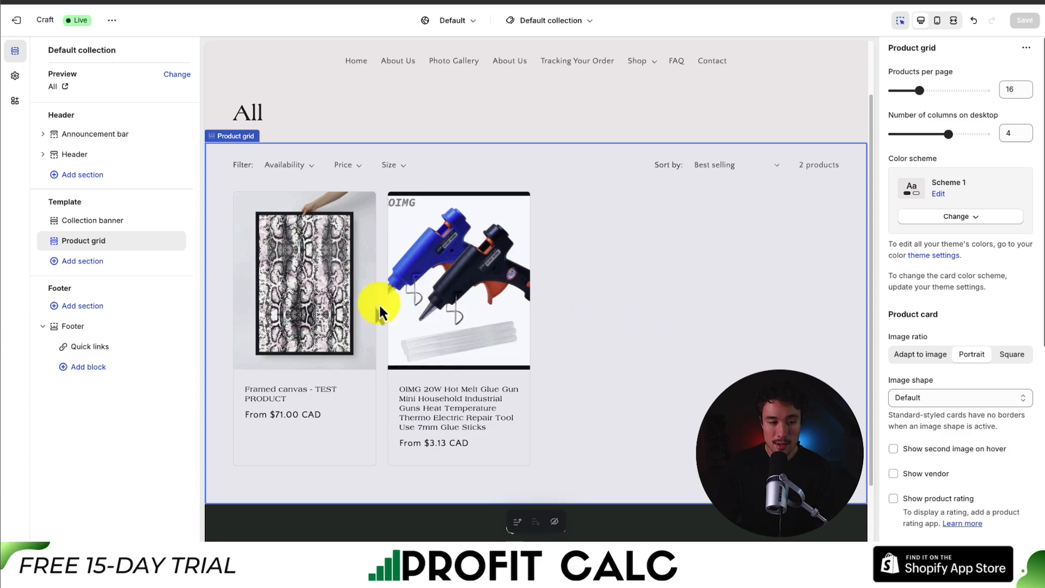
Move the Product grid section above the Collection banner in the template and check the reordered collection page
{"action": "left_click", "coordinate": [78, 267]}
{"action": "left_click", "coordinate": [86, 484]}
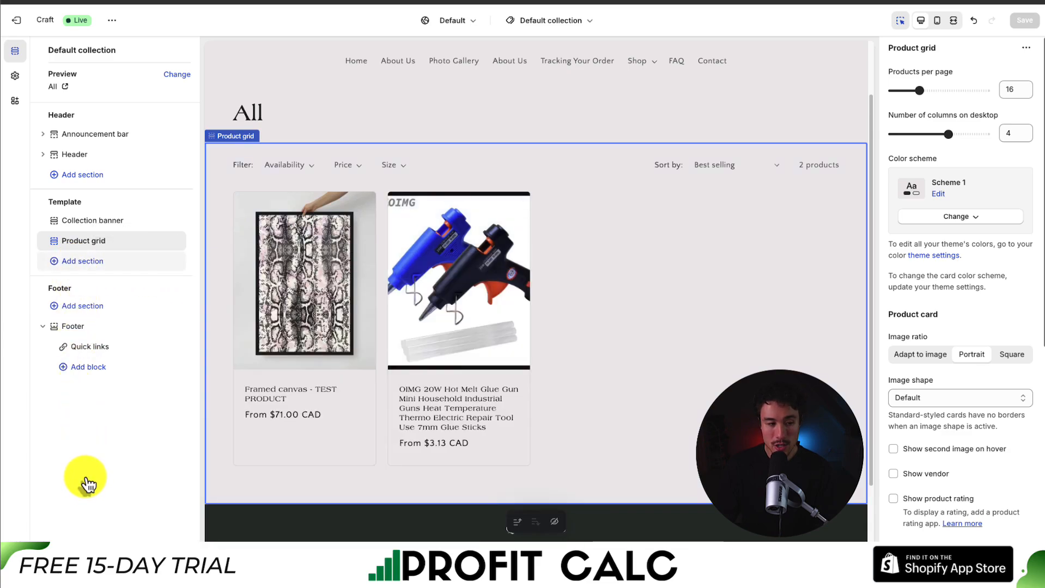
{"action": "left_click_drag", "start_coordinate": [53, 240], "coordinate": [55, 240]}
{"action": "left_click_drag", "start_coordinate": [69, 221], "coordinate": [47, 220]}
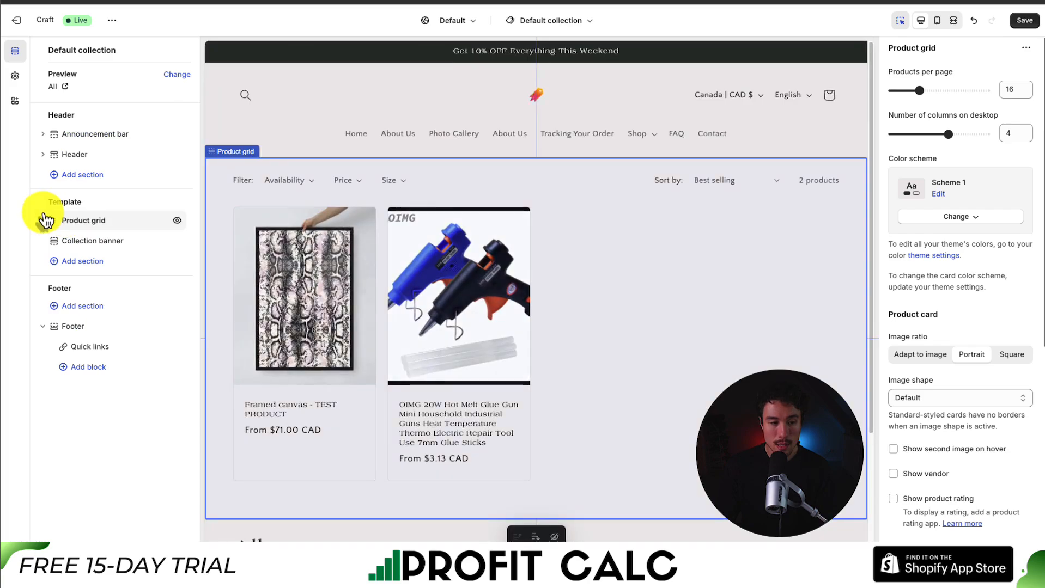
{"action": "left_click", "coordinate": [115, 243]}
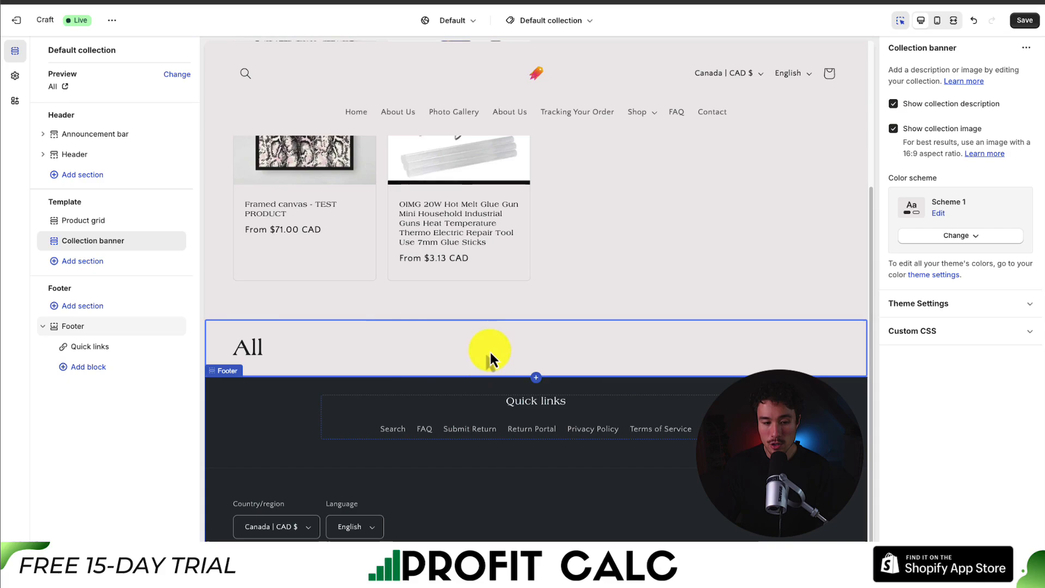
{"action": "scroll", "coordinate": [331, 339], "scroll_direction": "up", "scroll_amount": 4}
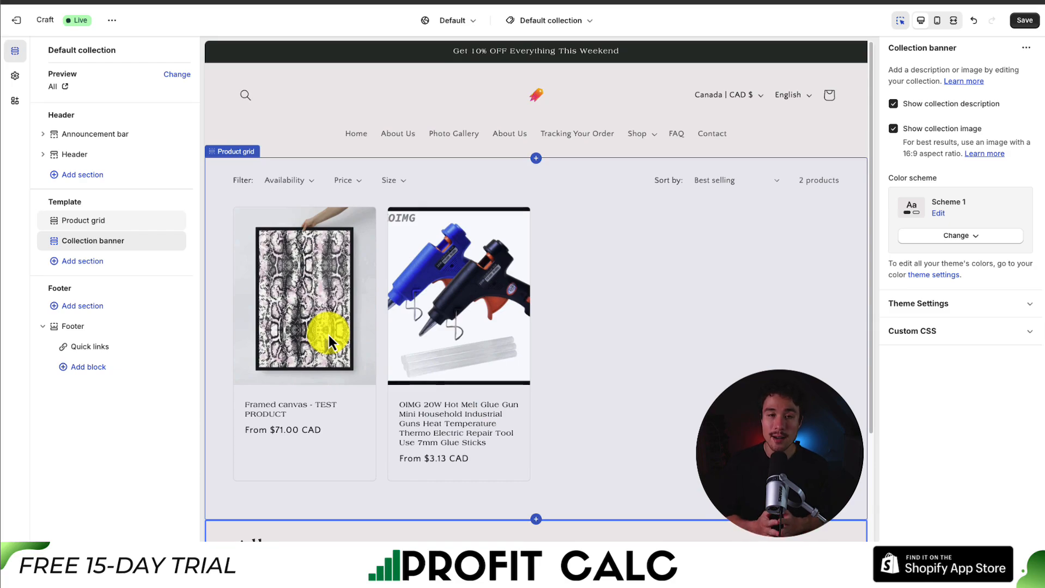
{"action": "left_click", "coordinate": [634, 467]}
Switch to the Default product template by opening the Framed canvas - TEST PRODUCT item from the product grid
{"action": "left_click", "coordinate": [551, 20]}
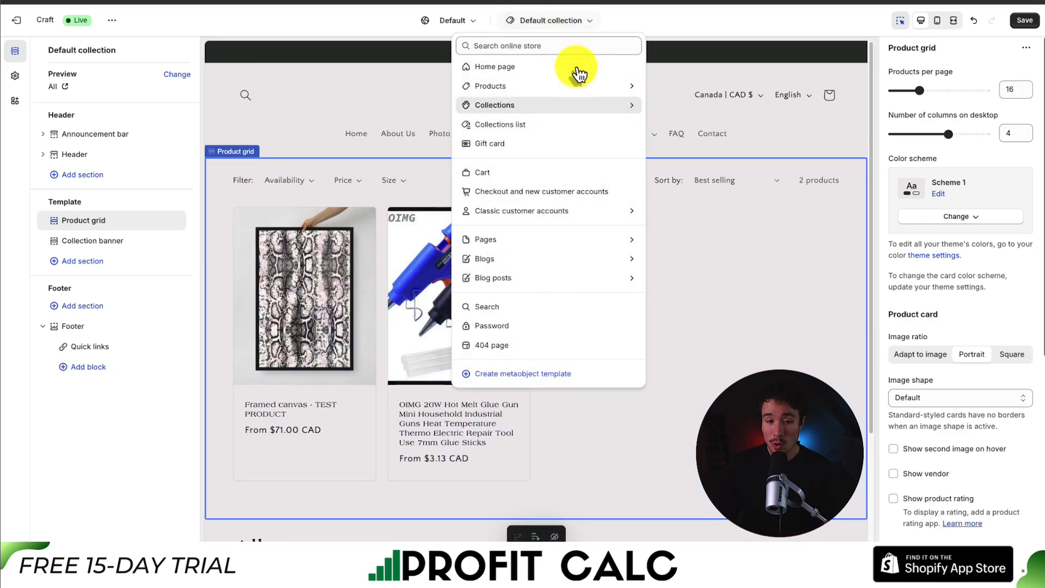
{"action": "left_click", "coordinate": [703, 341]}
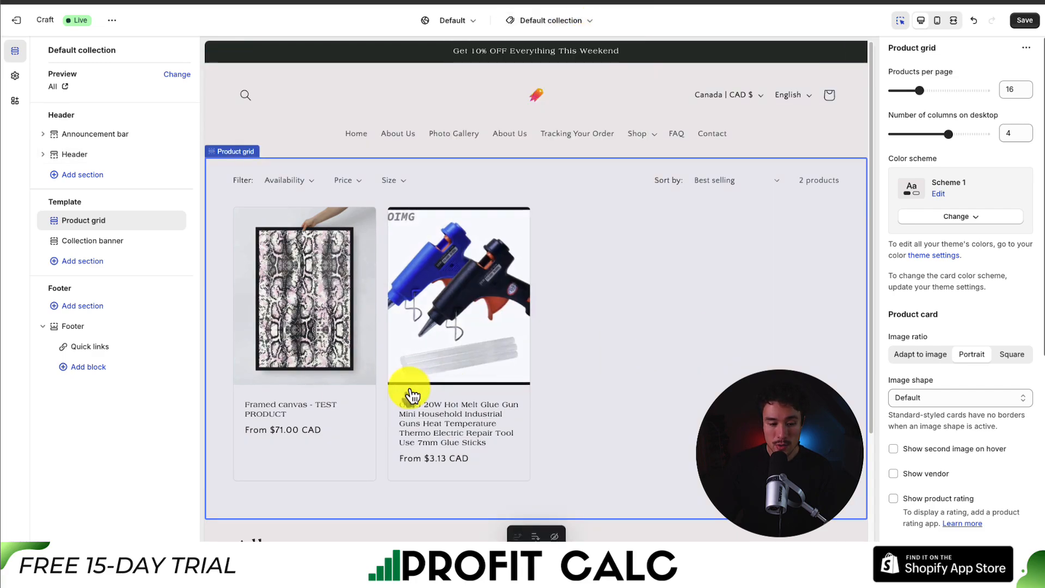
{"action": "left_click", "coordinate": [299, 410]}
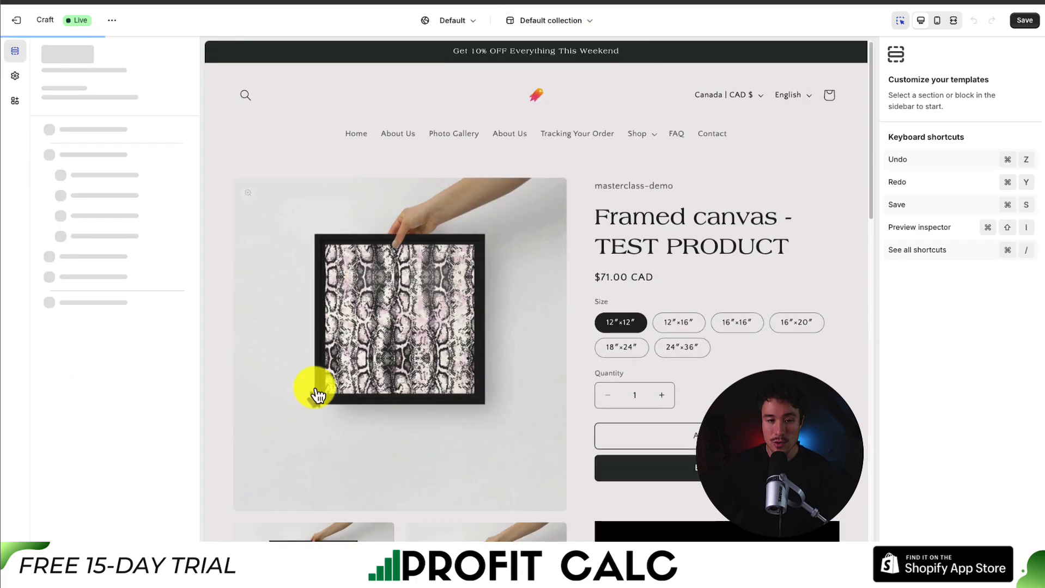
{"action": "left_click", "coordinate": [585, 27]}
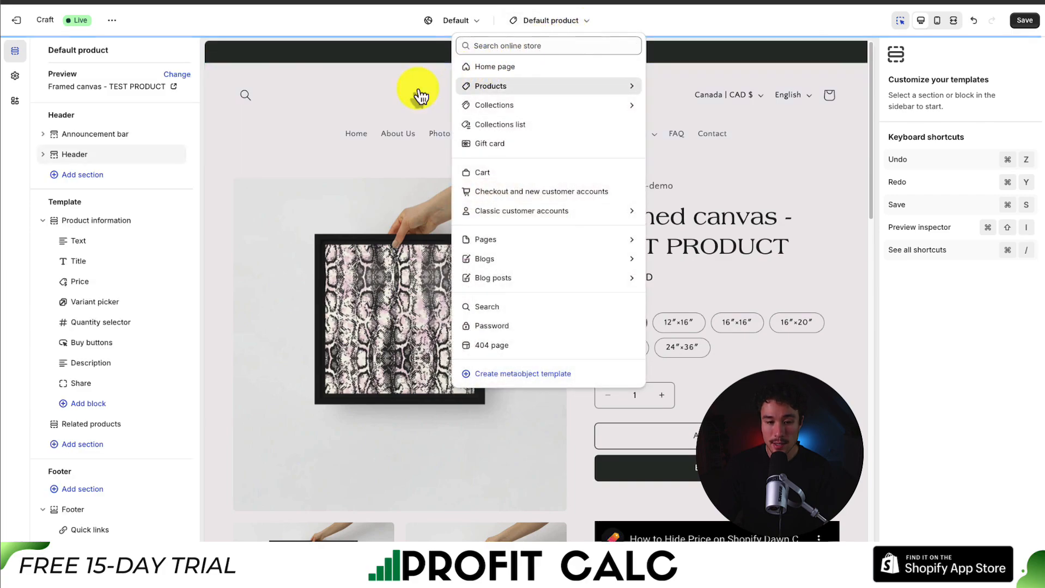
{"action": "left_click", "coordinate": [420, 93]}
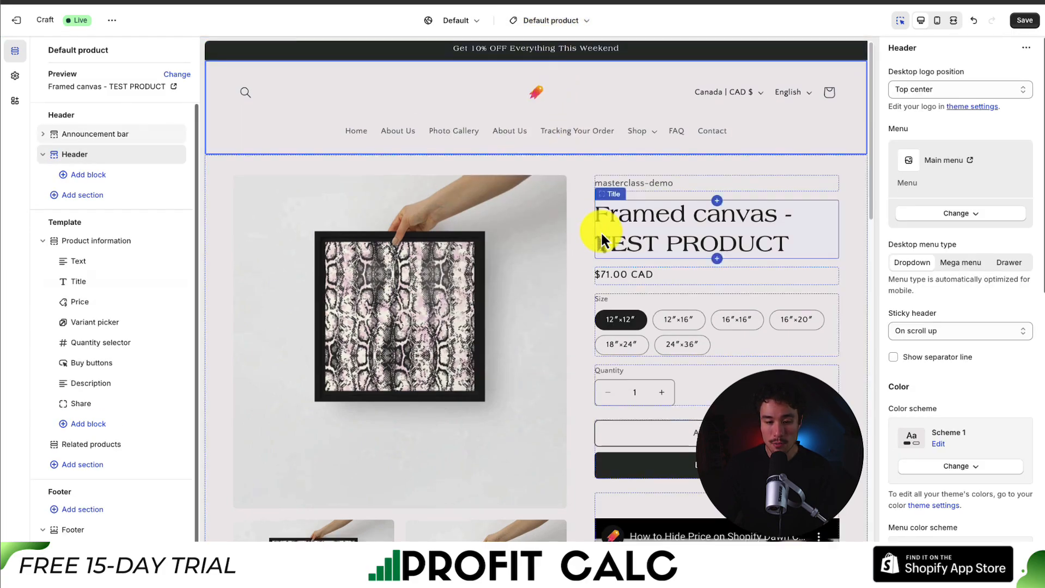
Move the Text block in Product information to directly below the Variant picker block
{"action": "scroll", "coordinate": [600, 234], "scroll_direction": "down", "scroll_amount": 2}
{"action": "scroll", "coordinate": [600, 234], "scroll_direction": "up", "scroll_amount": 2}
{"action": "left_click_drag", "start_coordinate": [78, 265], "coordinate": [70, 317]}
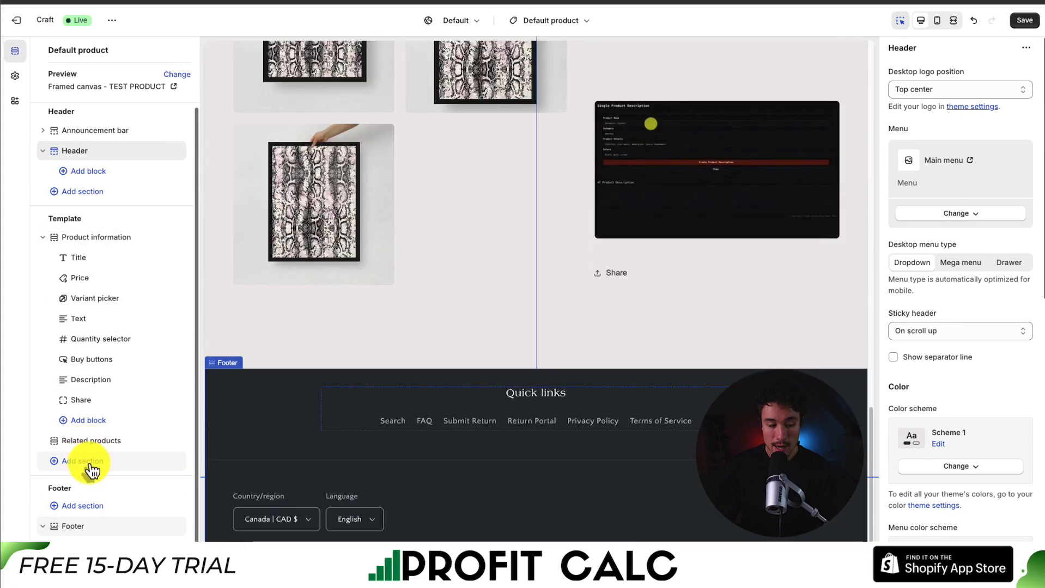
{"action": "left_click", "coordinate": [87, 461]}
{"action": "left_click", "coordinate": [827, 339]}
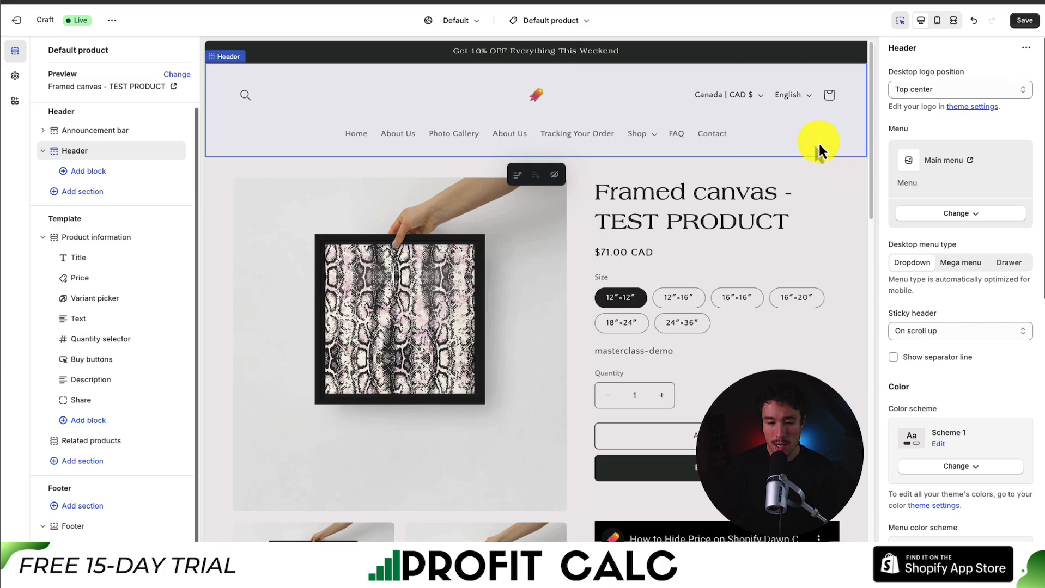
Delete the Share block from the Product information section and open the Text block's settings
{"action": "scroll", "coordinate": [818, 142], "scroll_direction": "down", "scroll_amount": 2}
{"action": "scroll", "coordinate": [560, 222], "scroll_direction": "up", "scroll_amount": 2}
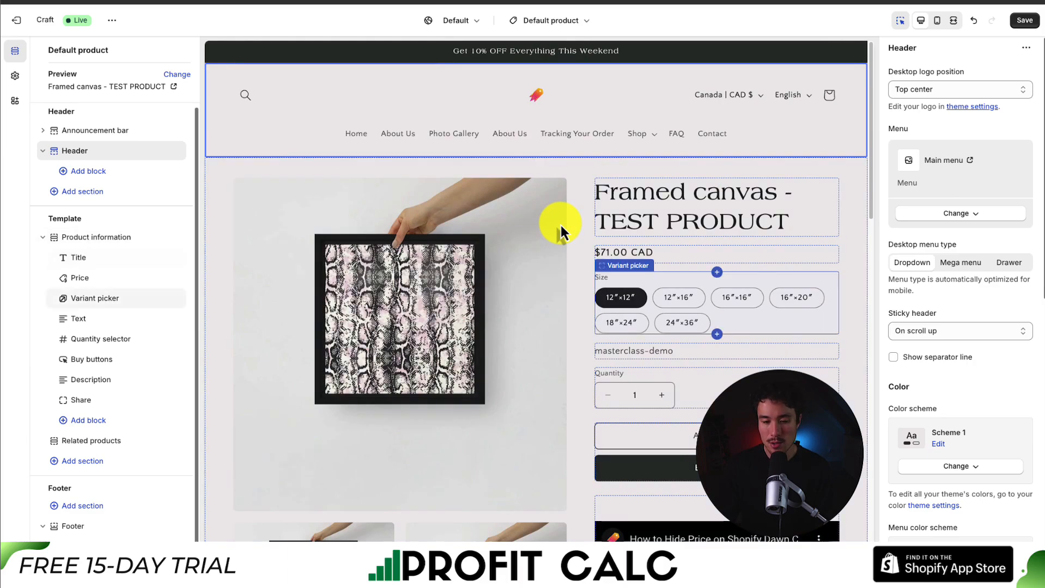
{"action": "scroll", "coordinate": [560, 225], "scroll_direction": "down", "scroll_amount": 2}
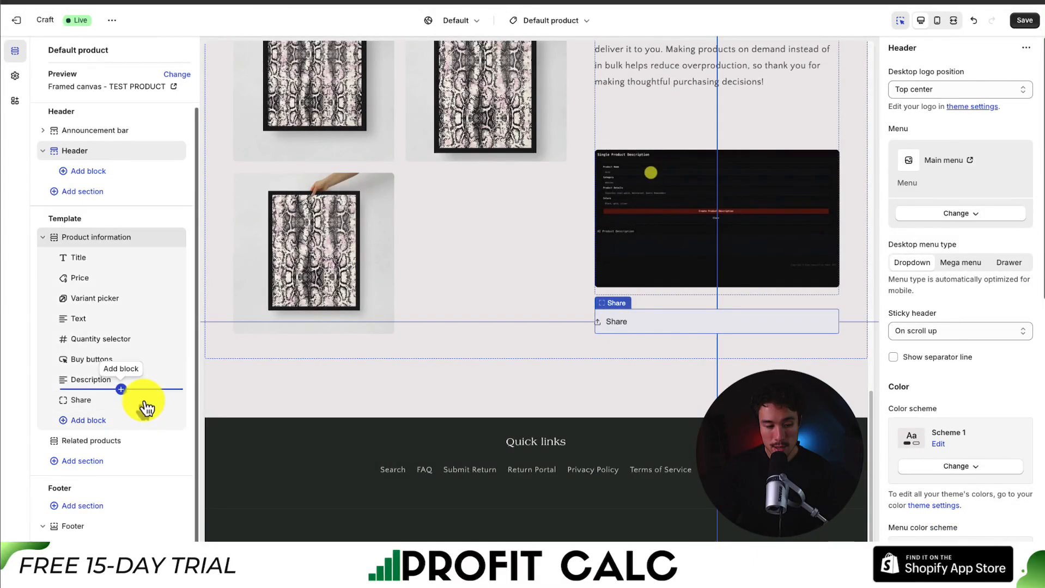
{"action": "left_click", "coordinate": [163, 402]}
{"action": "left_click", "coordinate": [54, 324]}
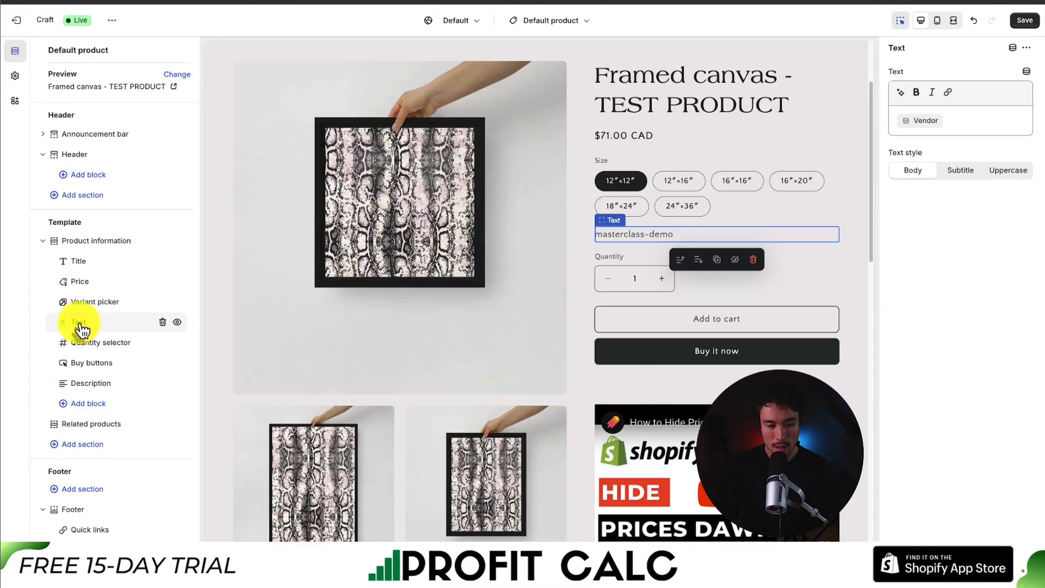
Delete the Text block from the Product information section and open the section's own settings
{"action": "left_click", "coordinate": [162, 324]}
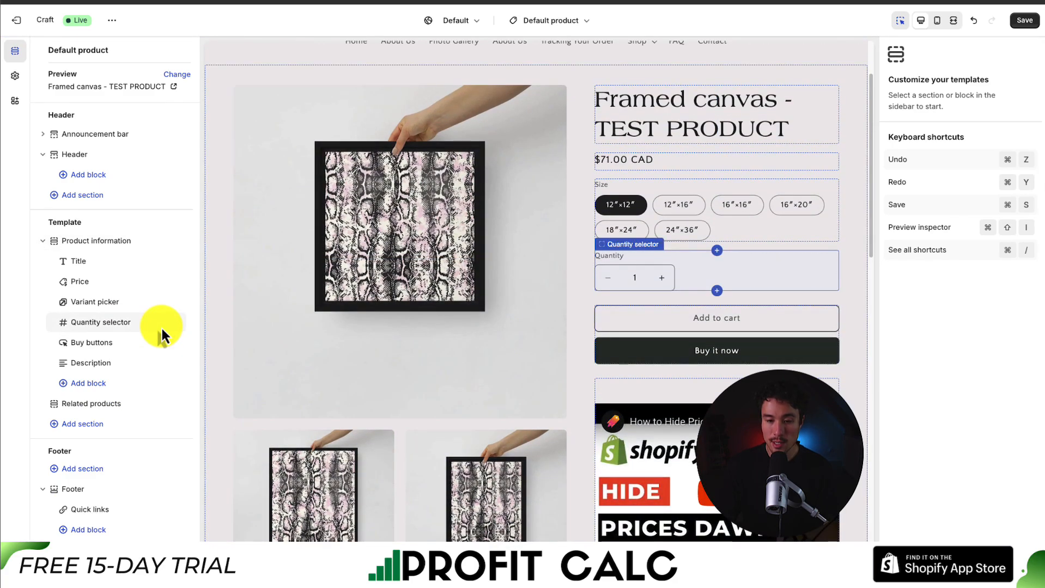
{"action": "left_click", "coordinate": [108, 243]}
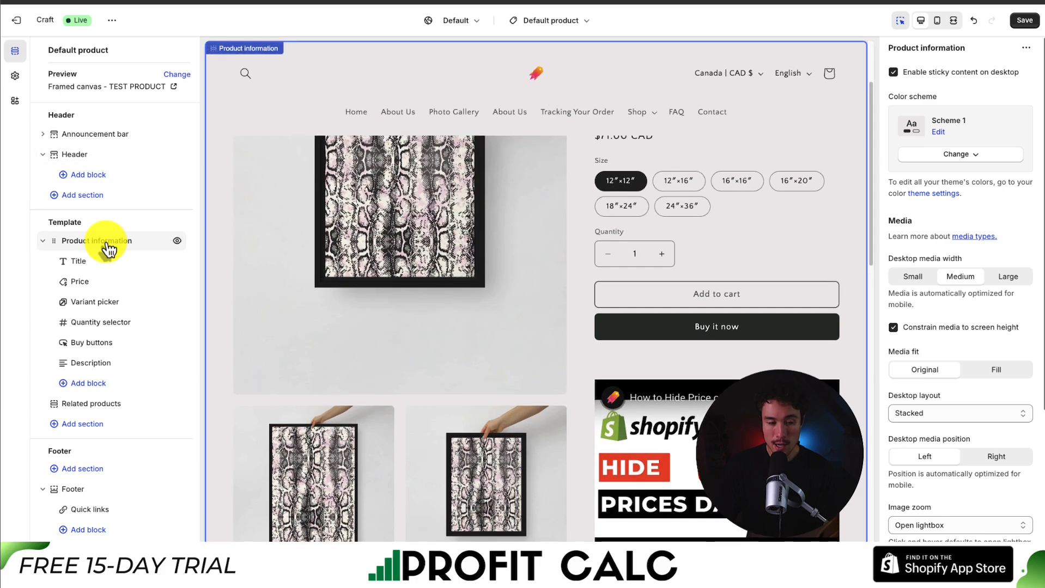
{"action": "scroll", "coordinate": [948, 305], "scroll_direction": "down", "scroll_amount": 2}
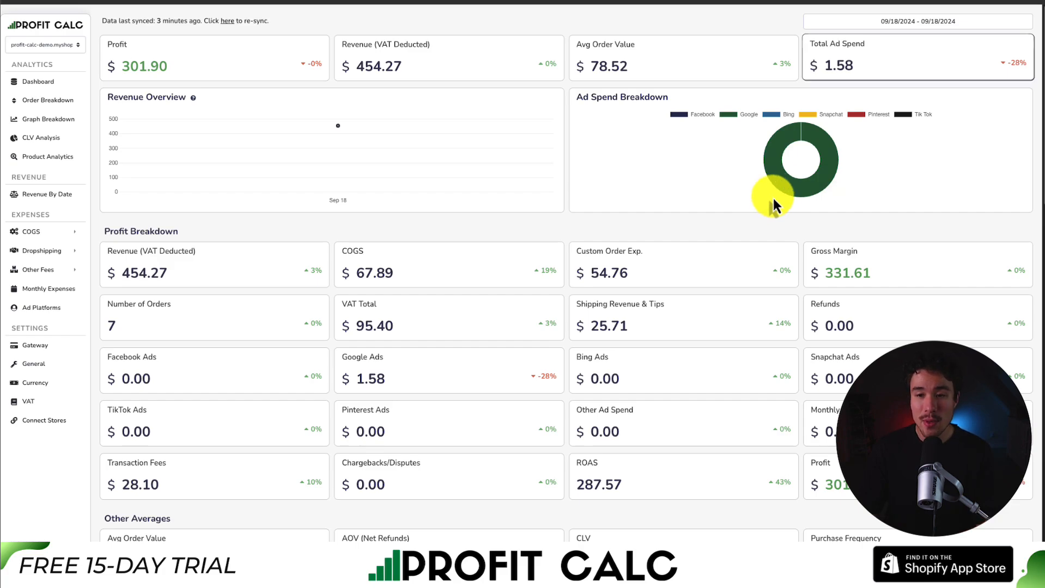
In the Profit Calc dashboard, set the date range to 09/12/2024 - 09/18/2024 and examine the profit breakdown, averages and ad platform metrics
{"action": "left_click", "coordinate": [943, 31]}
{"action": "left_click", "coordinate": [987, 69]}
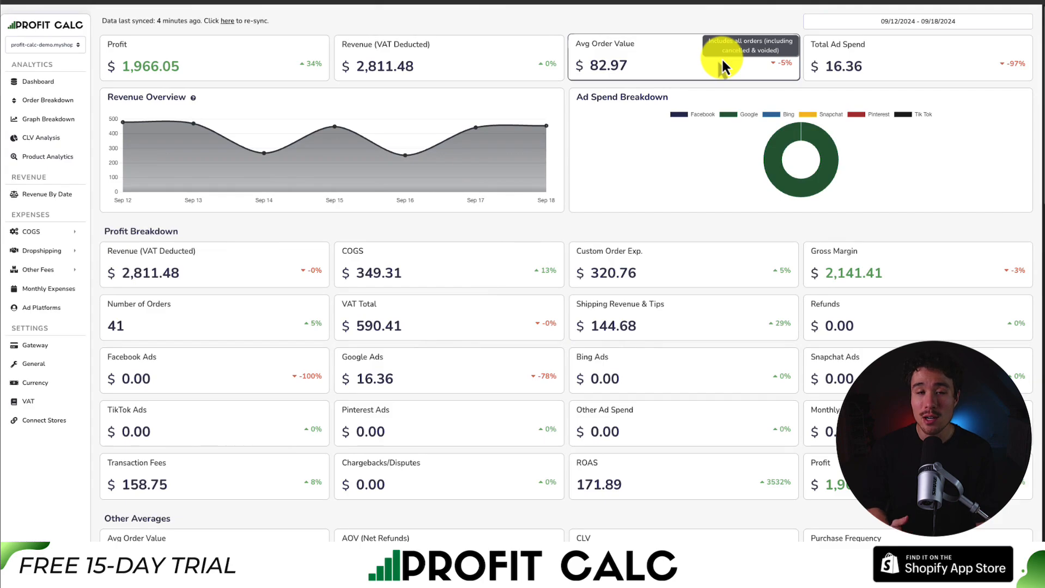
{"action": "scroll", "coordinate": [576, 203], "scroll_direction": "down", "scroll_amount": 1}
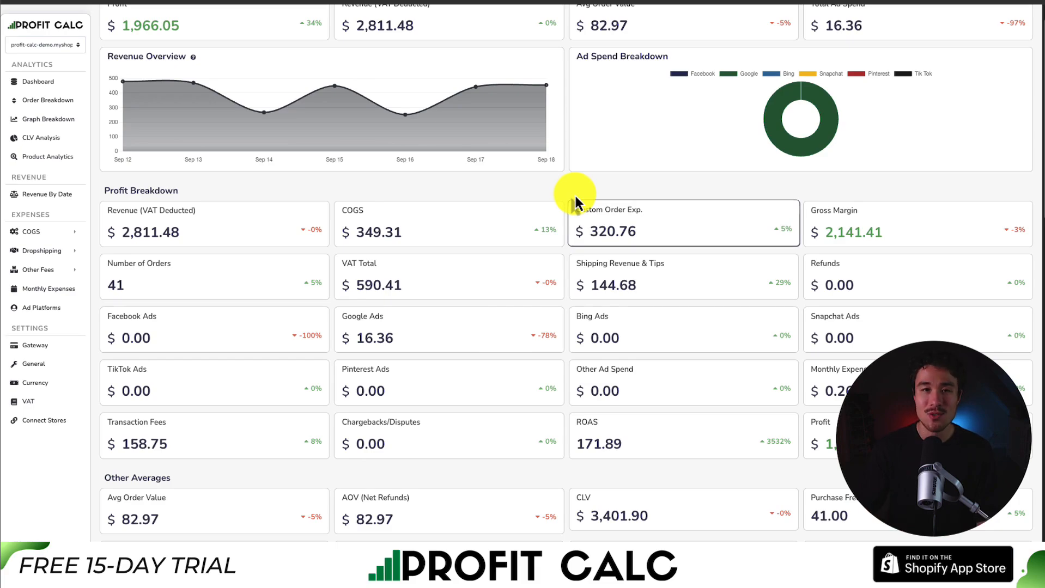
{"action": "scroll", "coordinate": [576, 204], "scroll_direction": "down", "scroll_amount": 3}
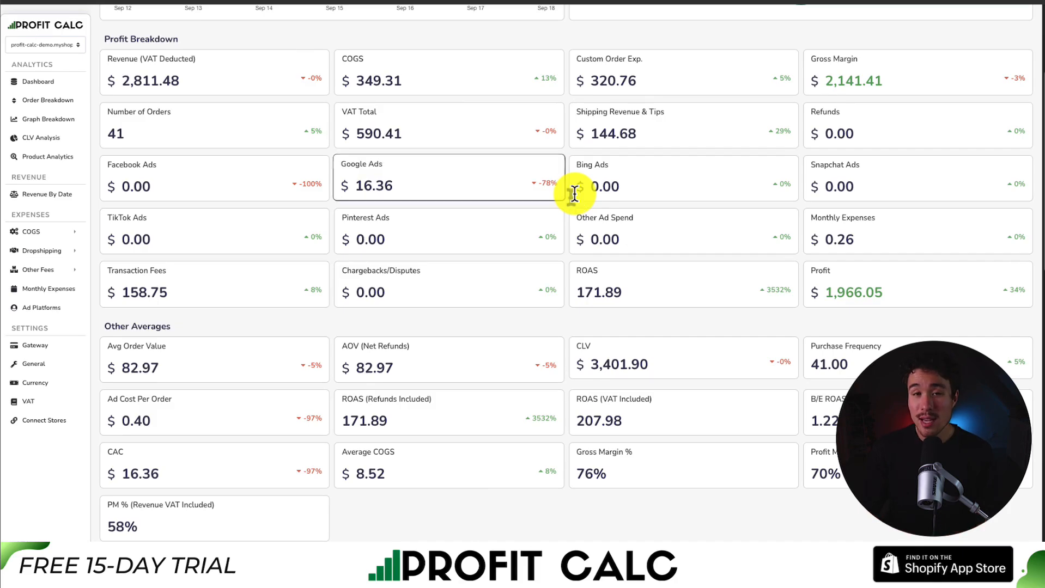
{"action": "scroll", "coordinate": [574, 194], "scroll_direction": "down", "scroll_amount": 12}
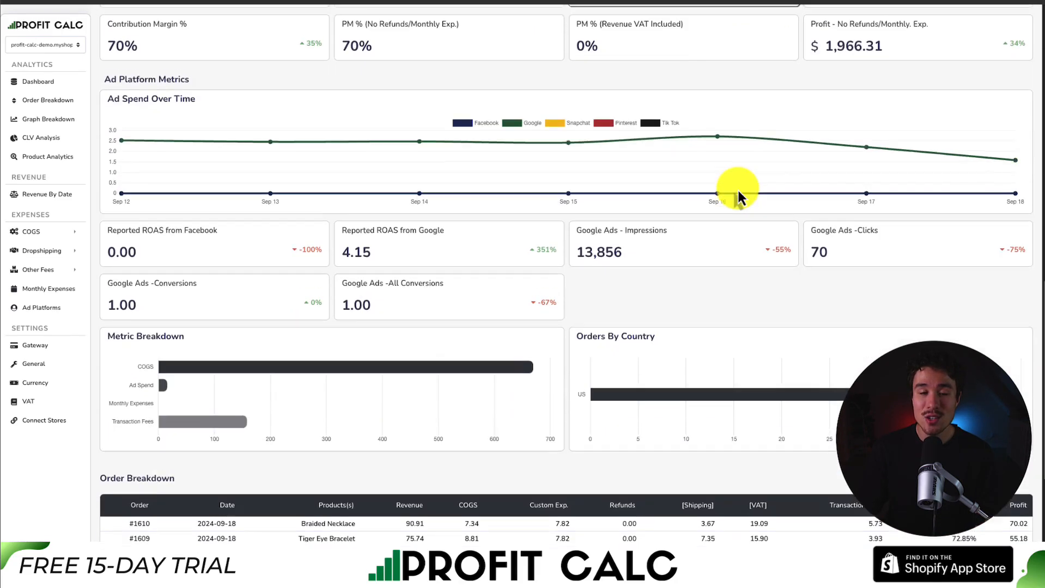
{"action": "scroll", "coordinate": [738, 190], "scroll_direction": "down", "scroll_amount": 1}
{"action": "scroll", "coordinate": [738, 191], "scroll_direction": "up", "scroll_amount": 1}
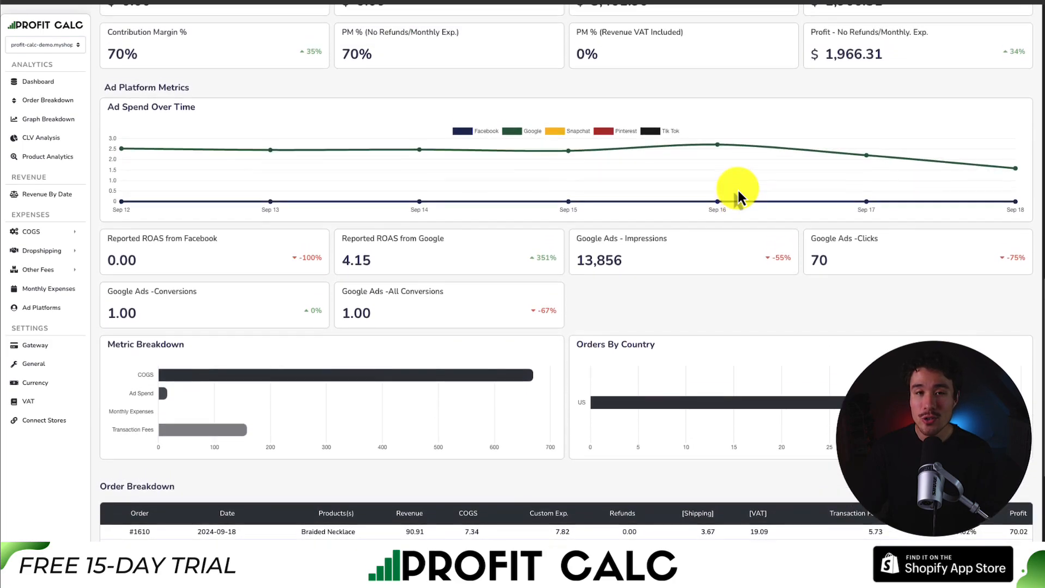
{"action": "scroll", "coordinate": [739, 193], "scroll_direction": "up", "scroll_amount": 2}
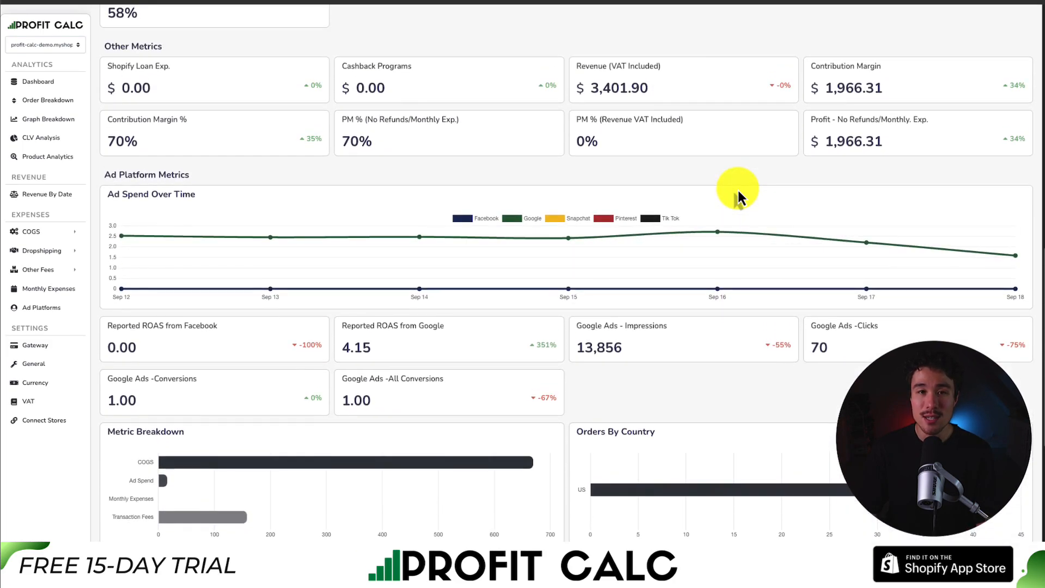
{"action": "scroll", "coordinate": [745, 202], "scroll_direction": "up", "scroll_amount": 8}
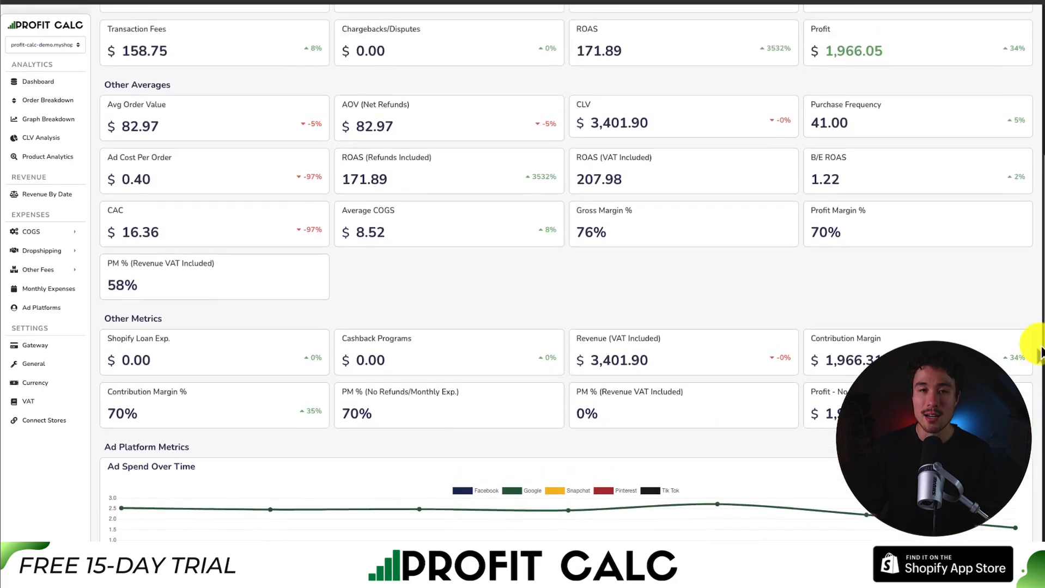
{"action": "scroll", "coordinate": [1033, 321], "scroll_direction": "up", "scroll_amount": 7}
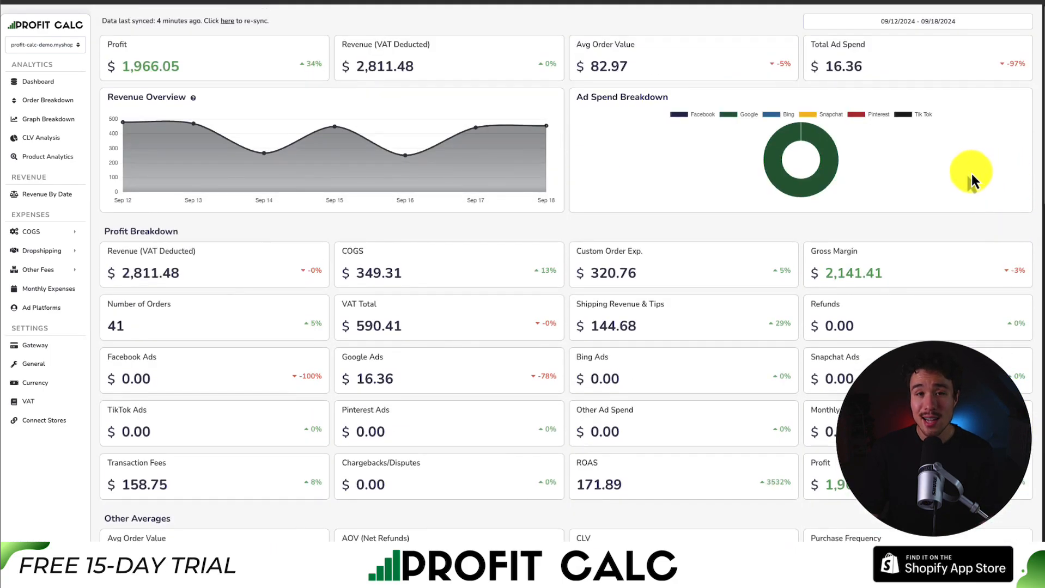